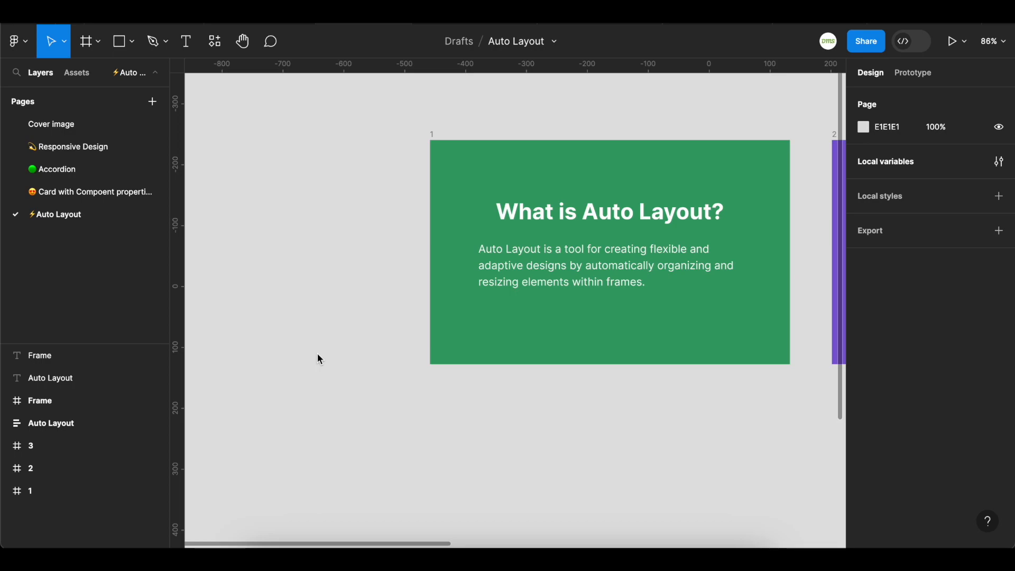
Draw a rectangle about 345 × 155 below the green card
scroll(321, 357, "down", 3)
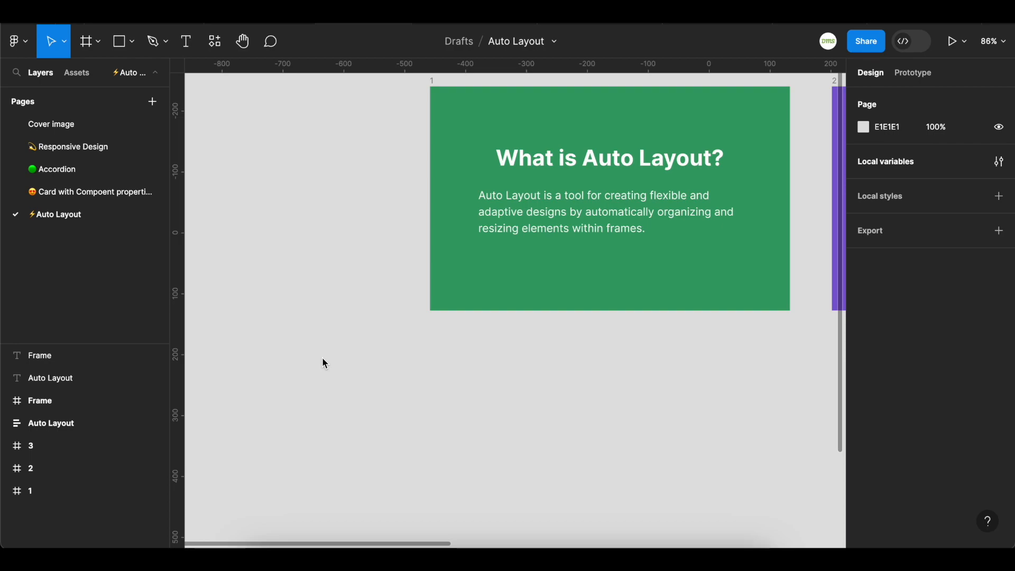
key("r")
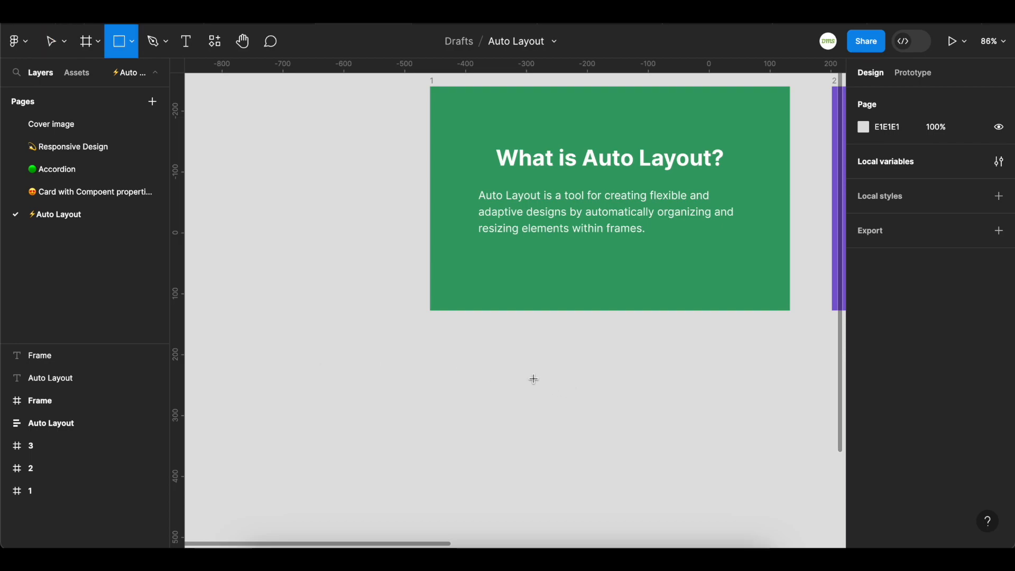
left_click_drag(463, 351, 674, 446)
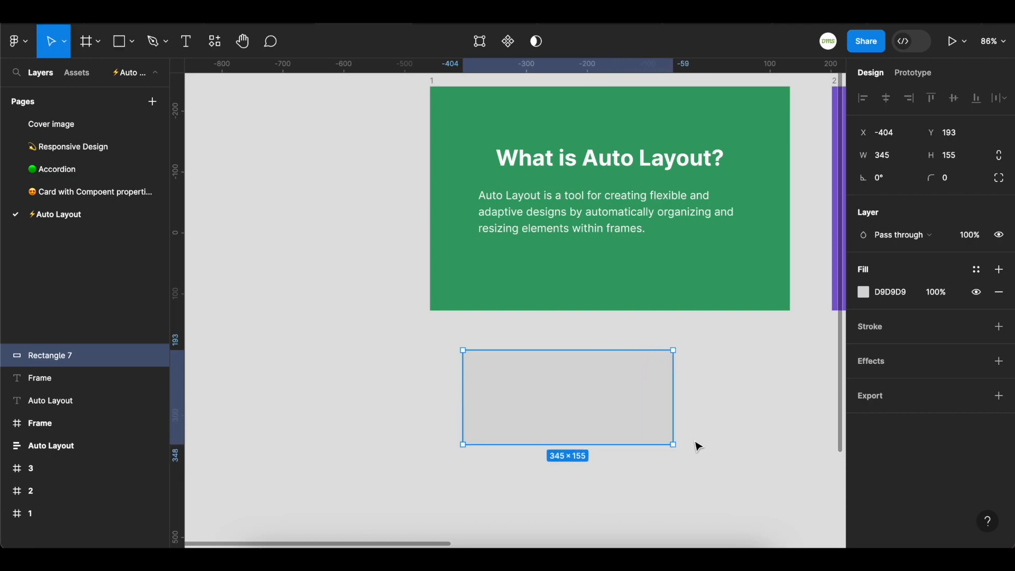
Apply the surface-green color style to the rectangle's fill
scroll(696, 444, "down", 2)
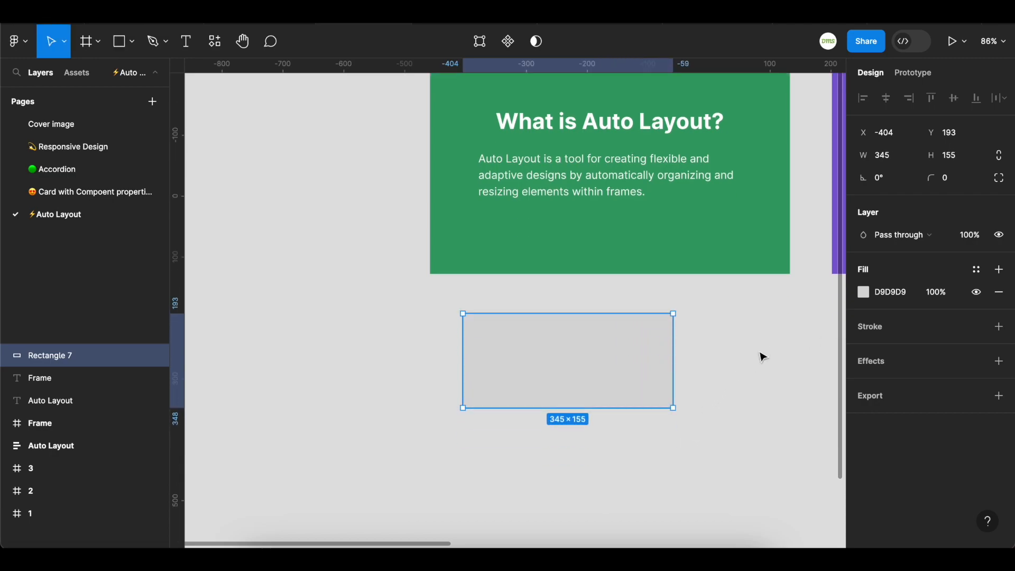
left_click(863, 292)
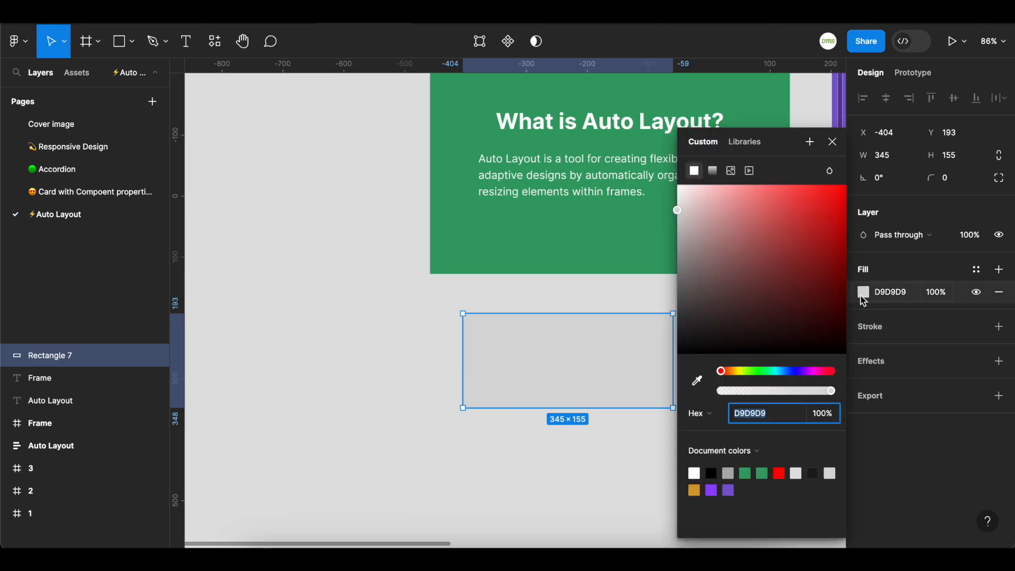
left_click(833, 142)
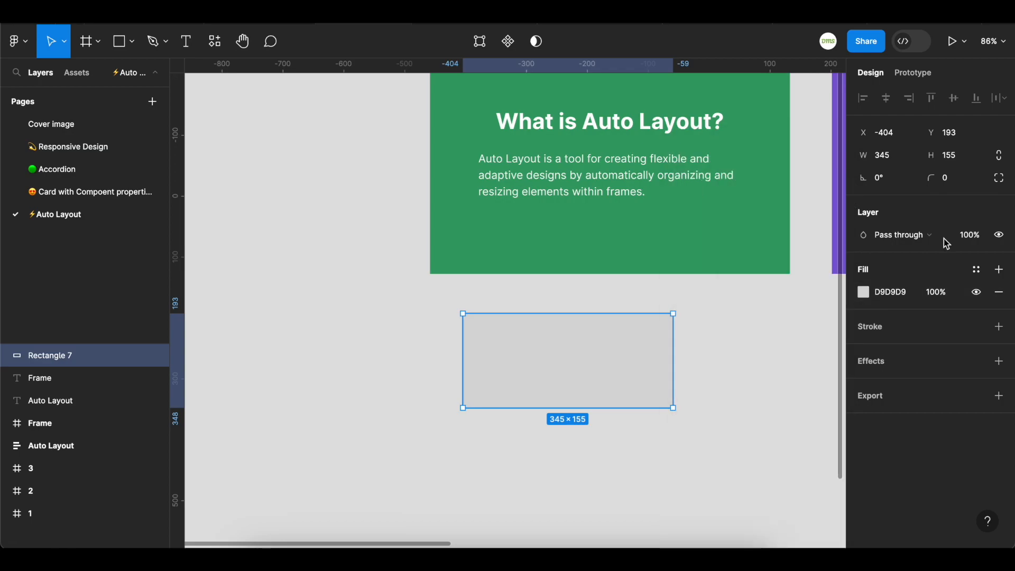
left_click(977, 270)
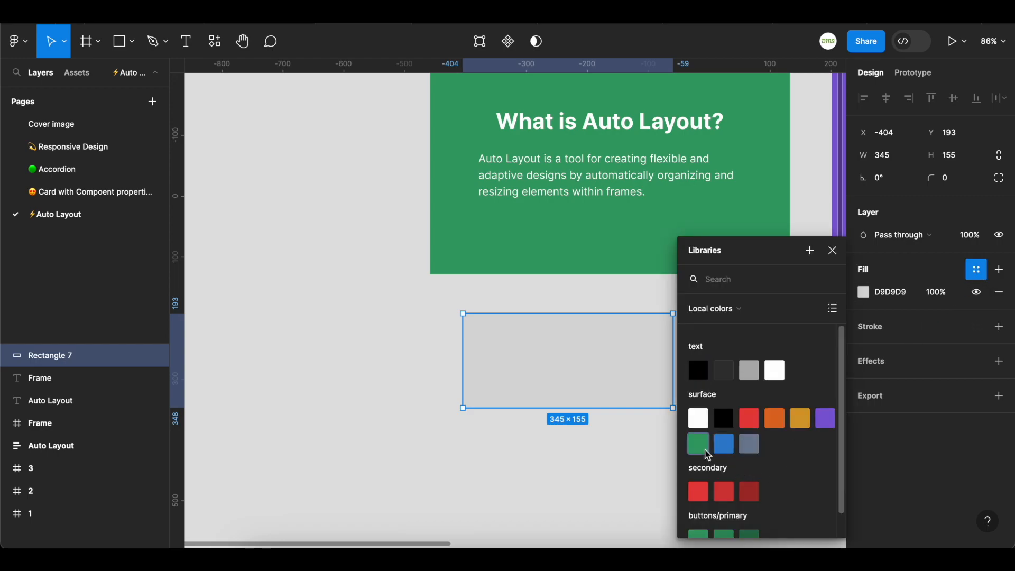
scroll(708, 455, "down", 1)
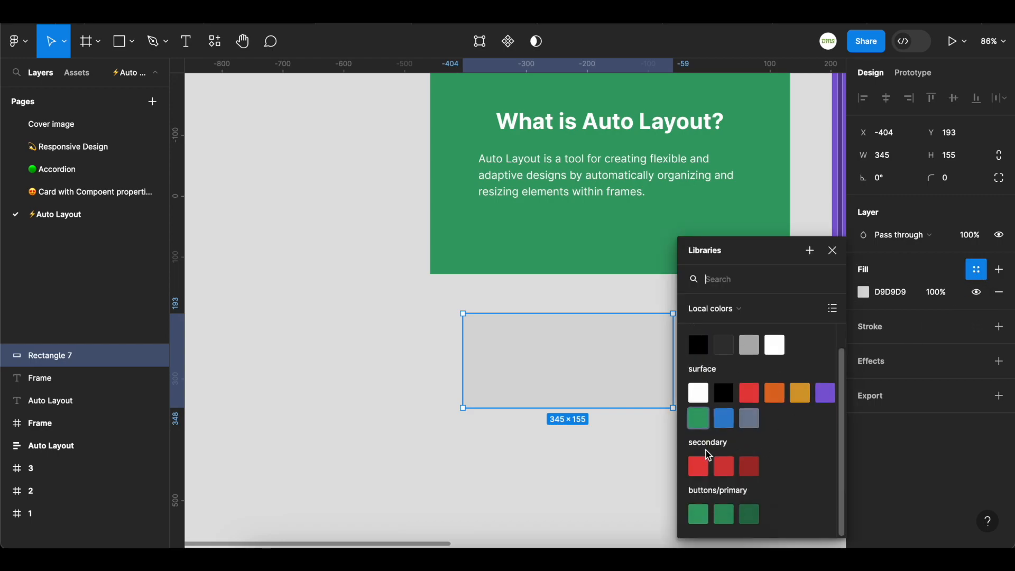
left_click(699, 421)
Duplicate the rectangle just below it and set the copy's height to 32
scroll(682, 439, "down", 2)
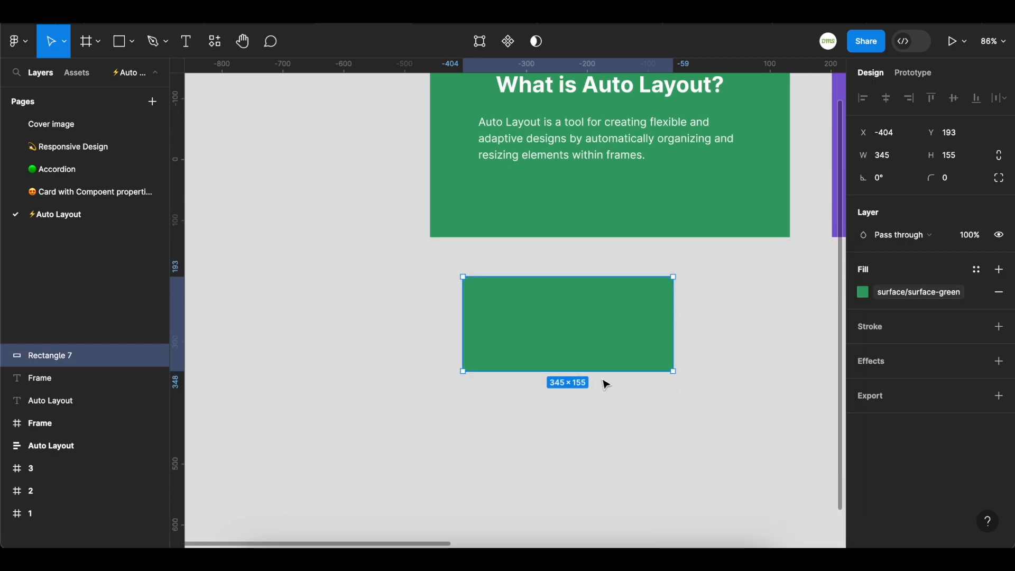
left_click_drag(573, 333, 560, 420, "alt")
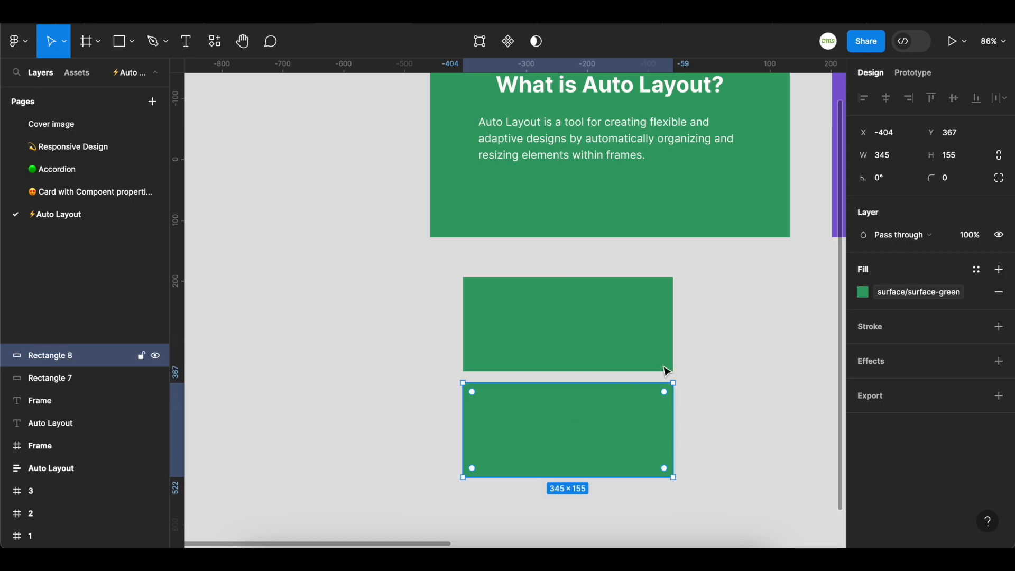
left_click(964, 164)
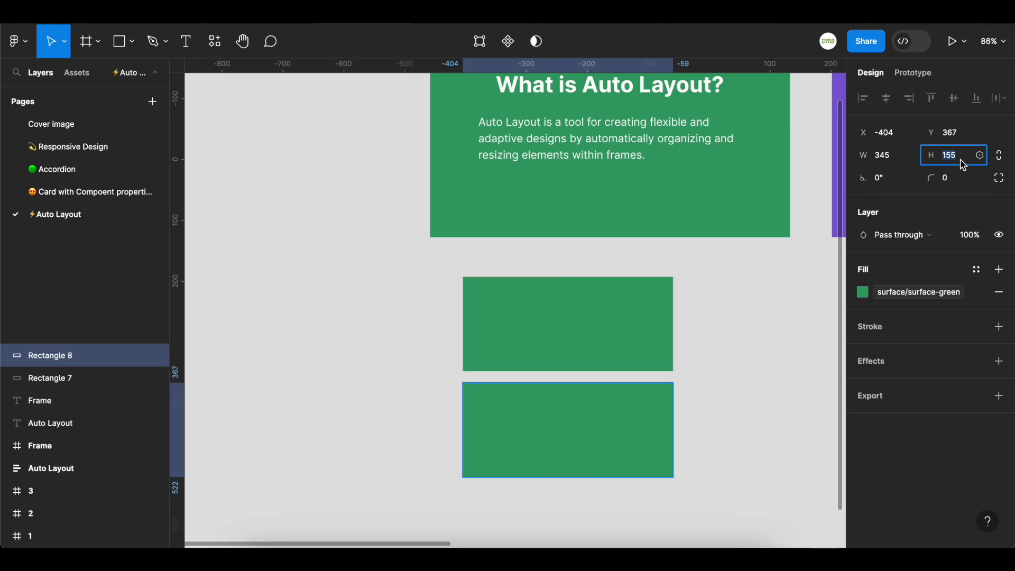
type("32")
key("Return")
Duplicate the 32-high bar below itself and set the new bar's height to 24
scroll(705, 439, "down", 1)
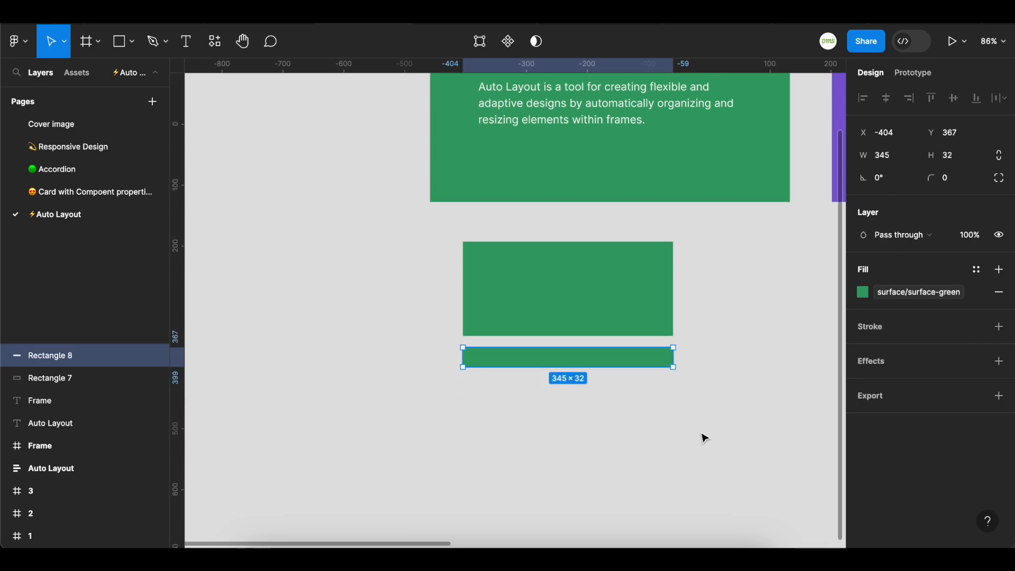
left_click_drag(575, 365, 576, 397)
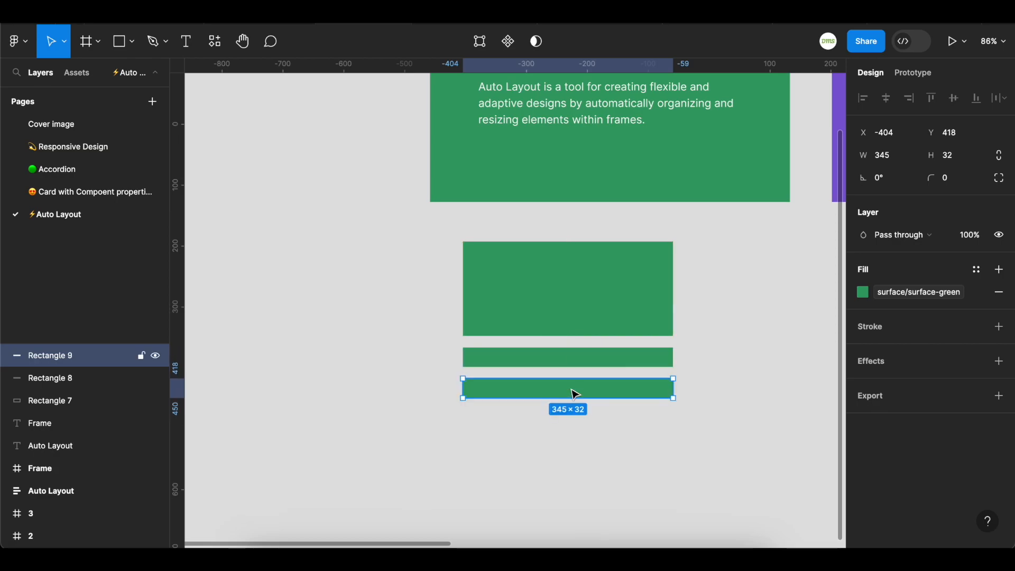
left_click(958, 160)
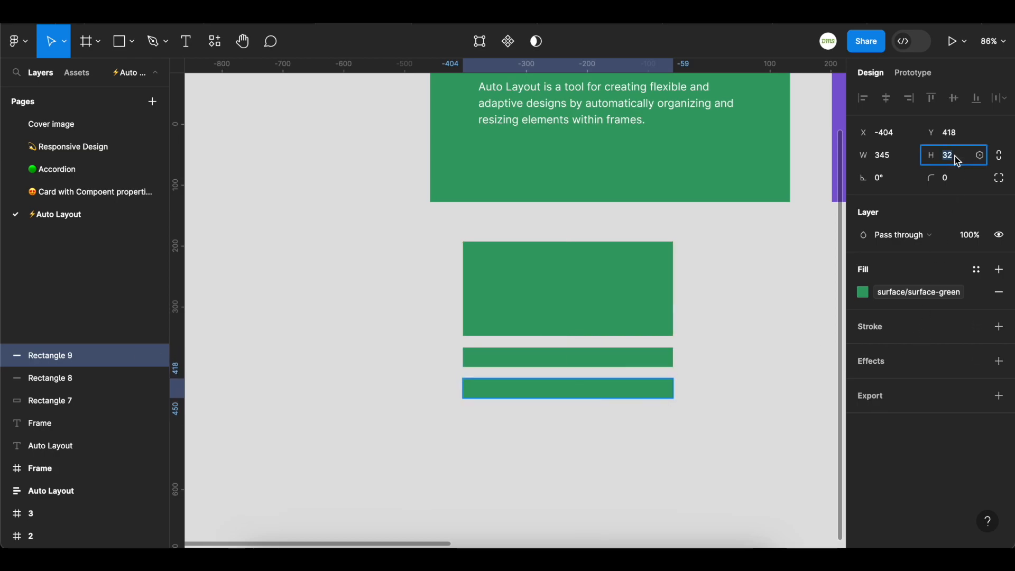
type("24")
key("Return")
Duplicate the 24-high bar three more times to stack further bars below
key("ctrl+d")
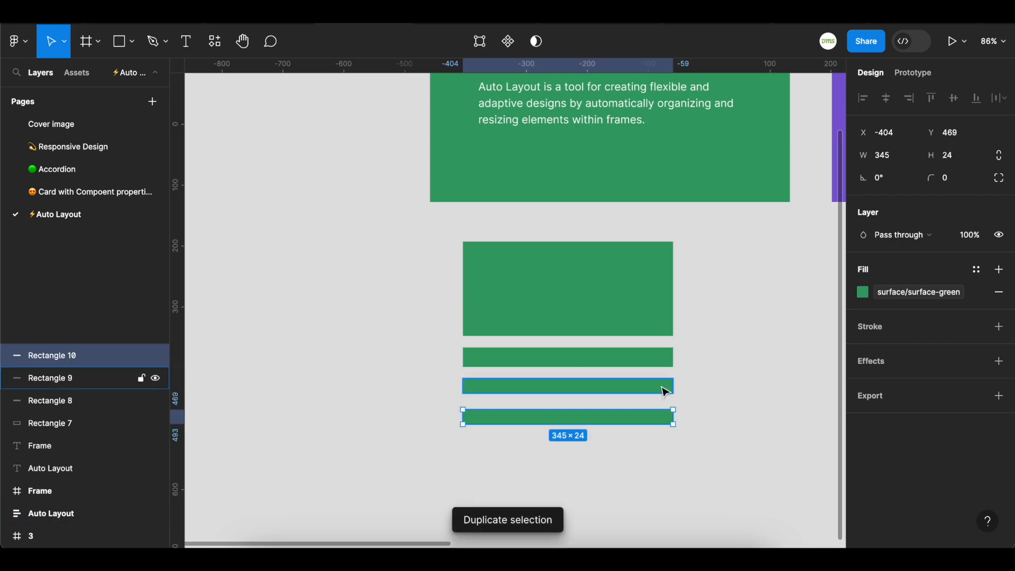
key("ctrl+d")
scroll(697, 379, "down", 2)
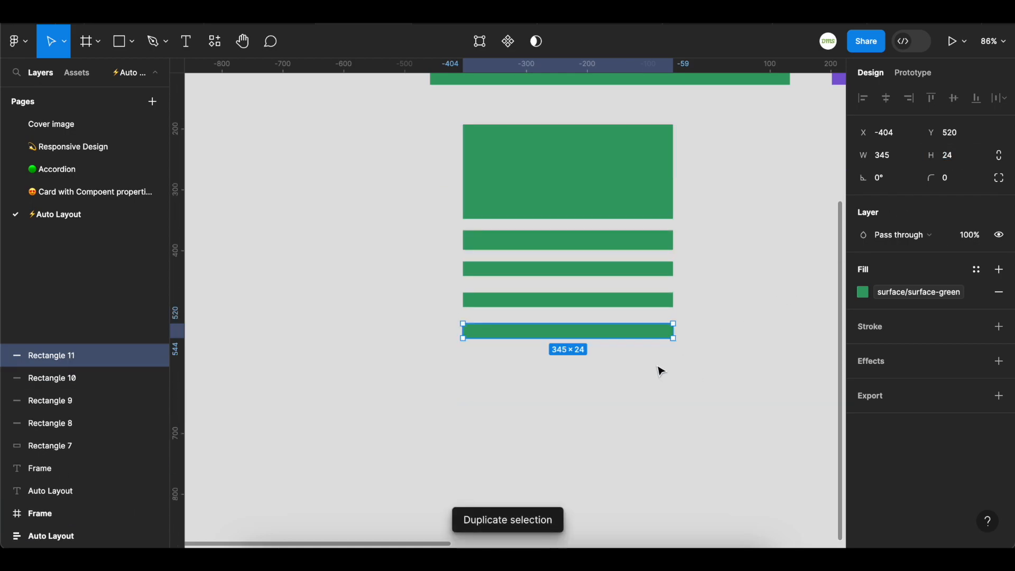
key("ctrl+d")
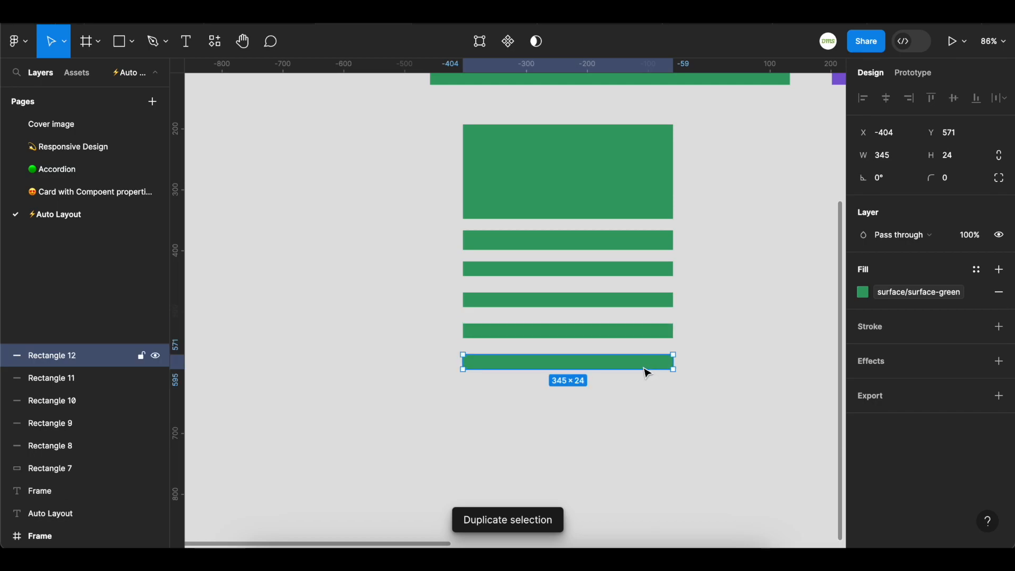
Resize the bottom bar and set its height to 54
left_click_drag(632, 369, 634, 395)
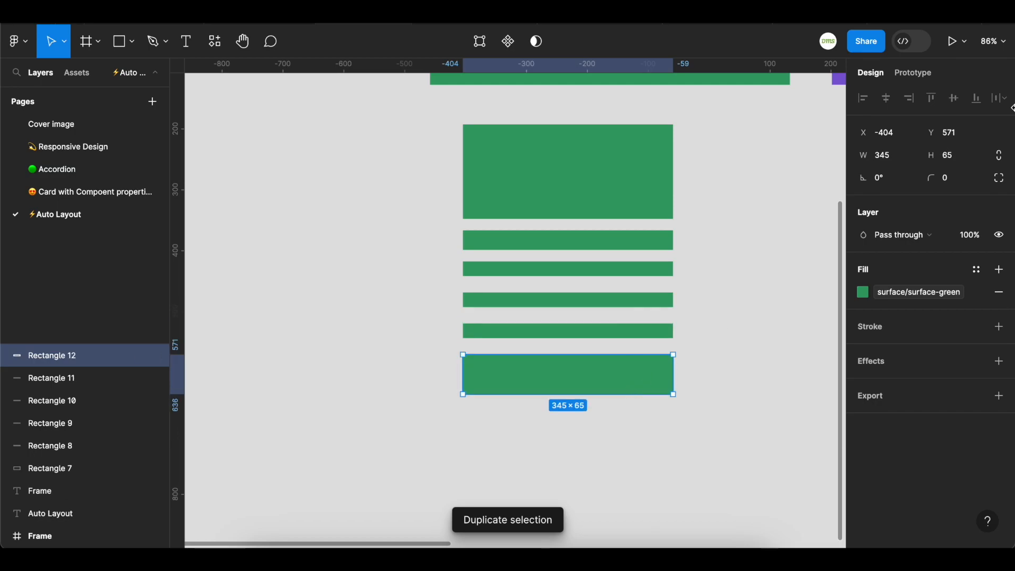
left_click(952, 155)
type("54")
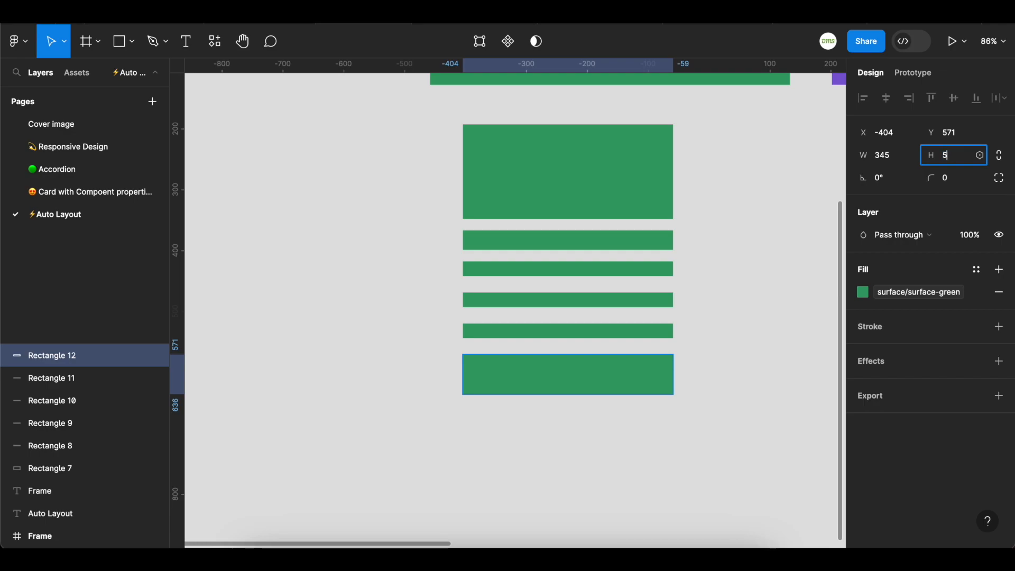
key("Return")
Apply the text-invert color style to the four thin middle bars
scroll(734, 205, "up", 2)
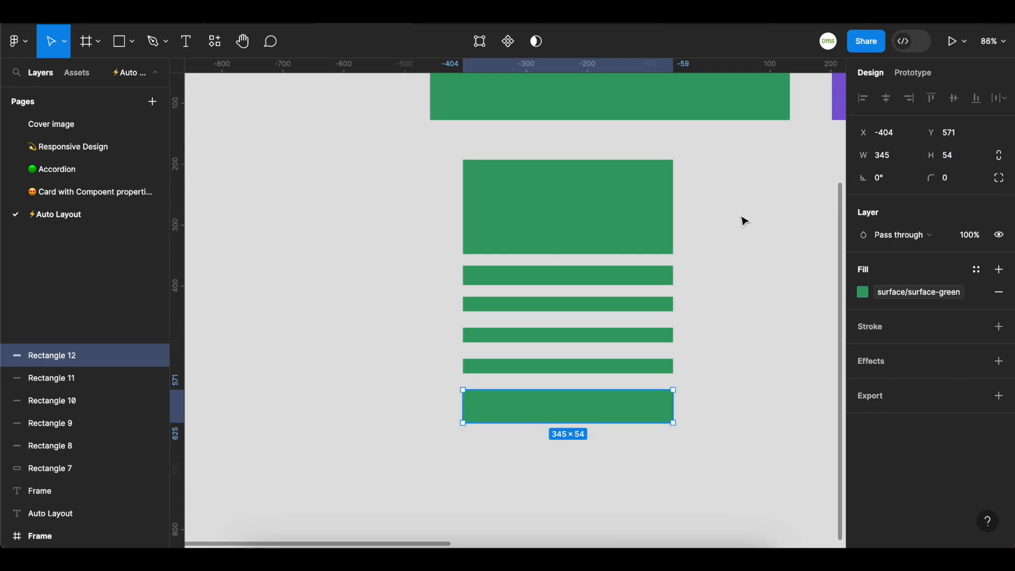
left_click_drag(442, 262, 677, 379)
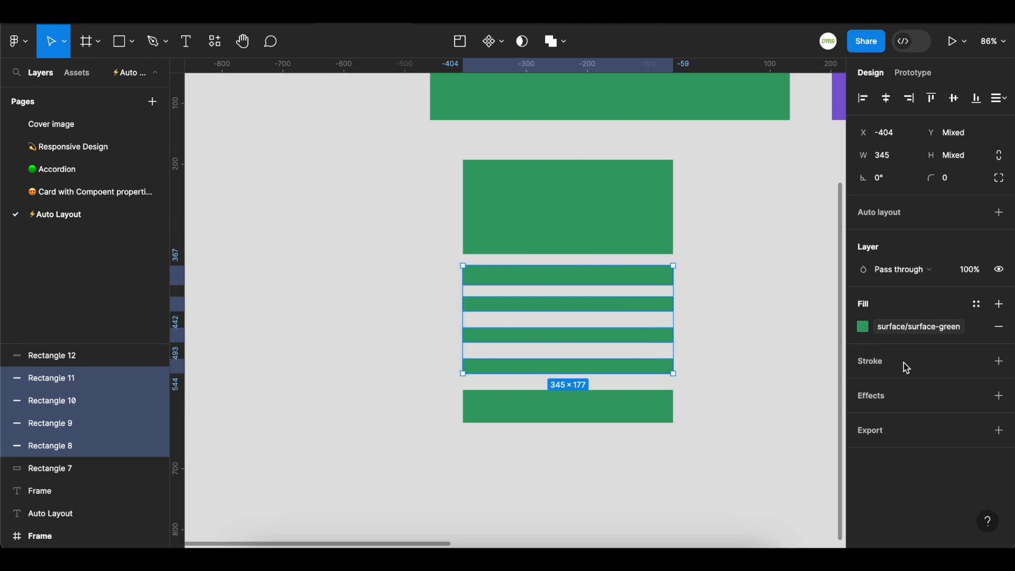
left_click(911, 327)
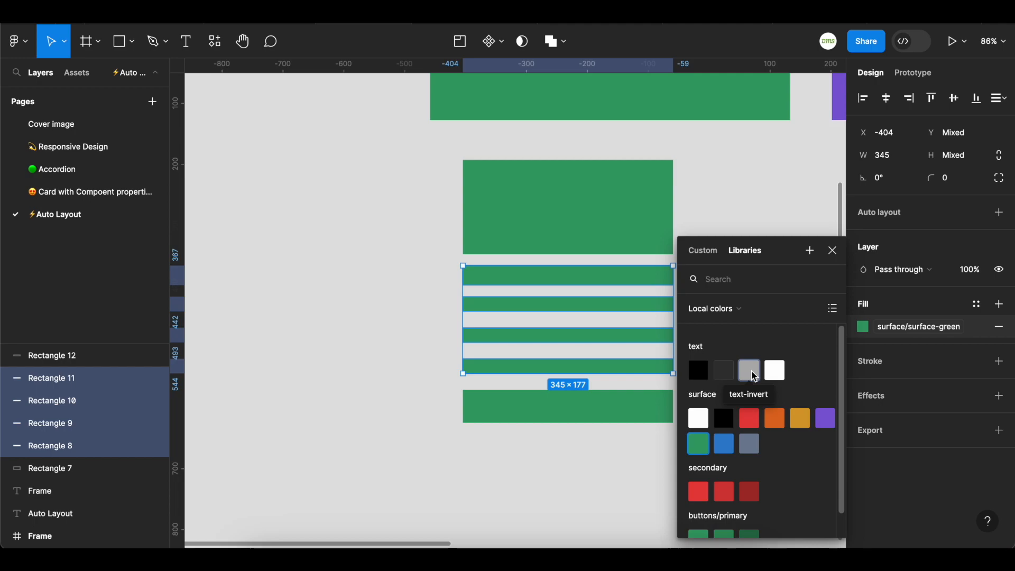
left_click(754, 376)
left_click(342, 281)
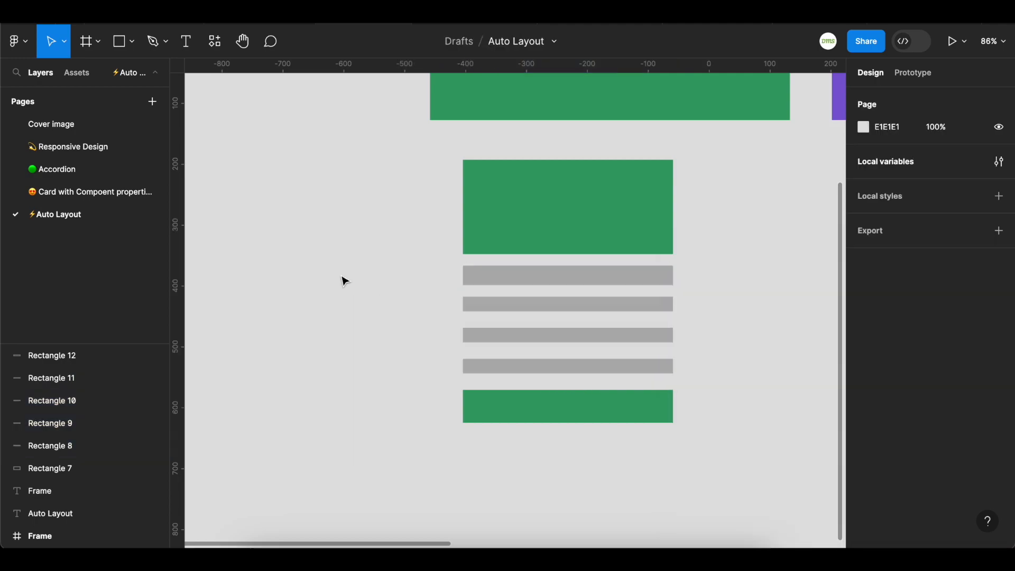
Wrap all six stacked rectangles in an auto layout frame, then remove the frame again
scroll(344, 283, "up", 1)
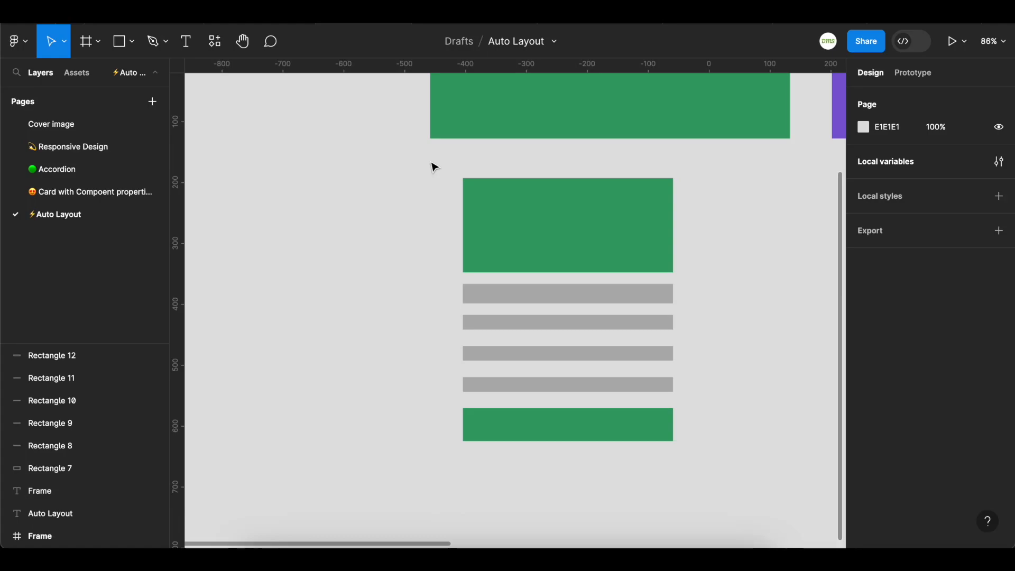
left_click_drag(426, 151, 721, 478)
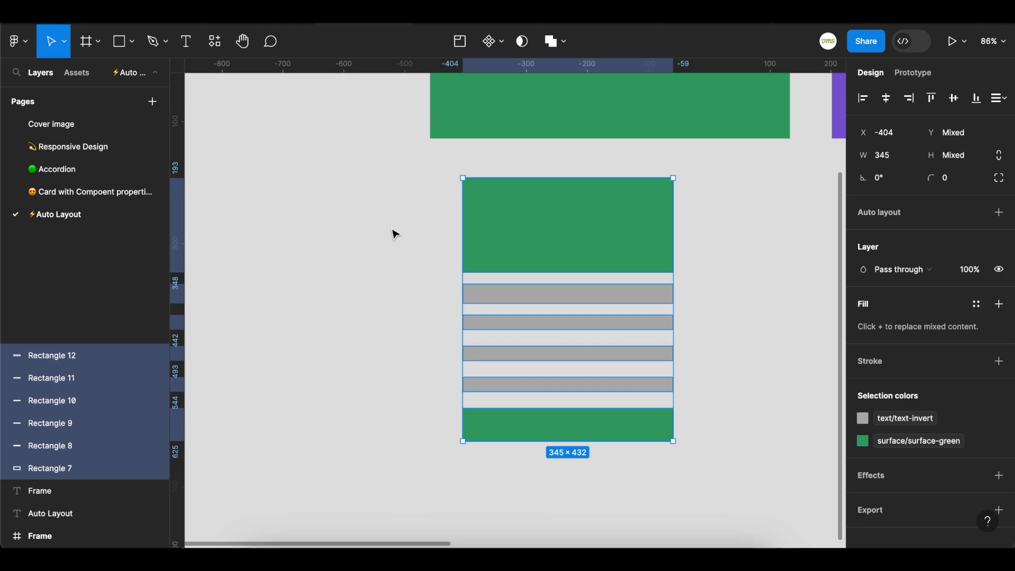
mouse_move(497, 270)
right_click(525, 255)
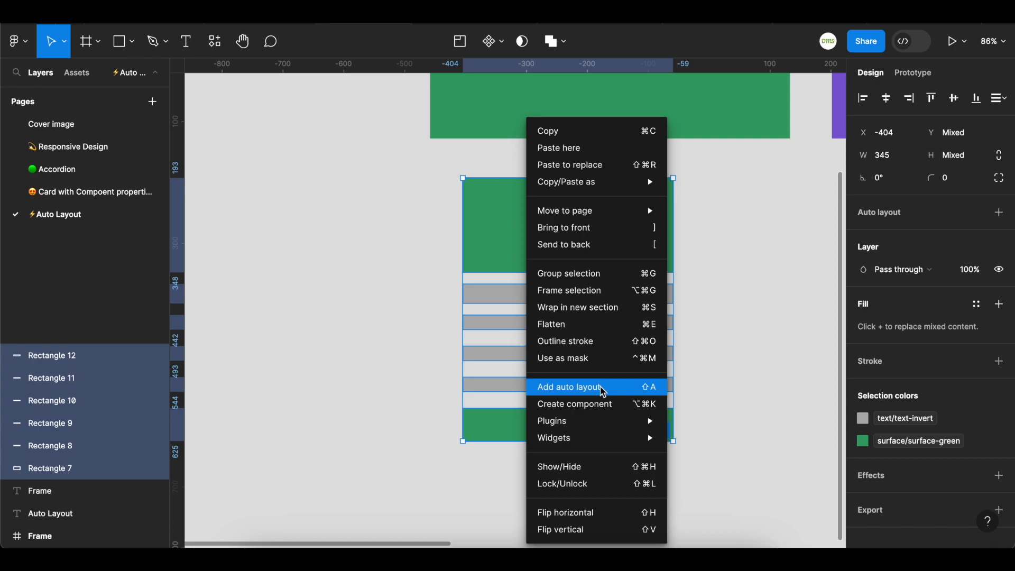
left_click(603, 390)
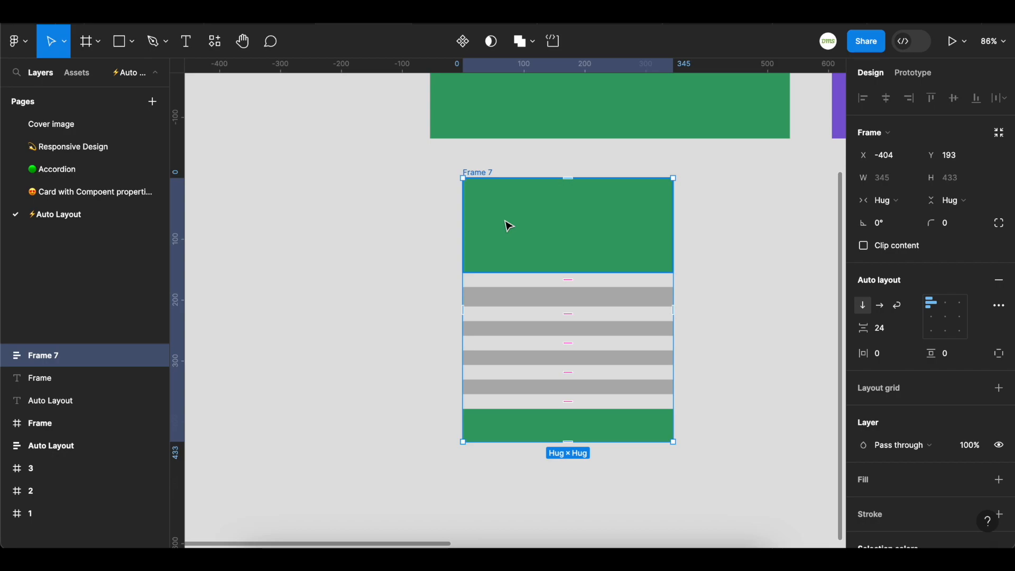
key("ctrl+shift+g")
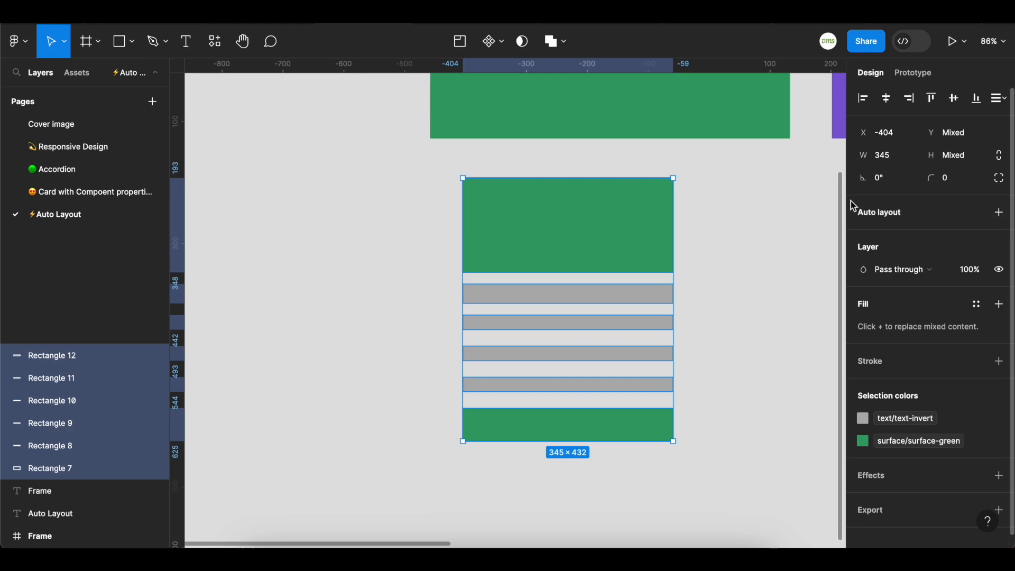
Add auto layout to the selected rectangles again and undo it
left_click(1001, 215)
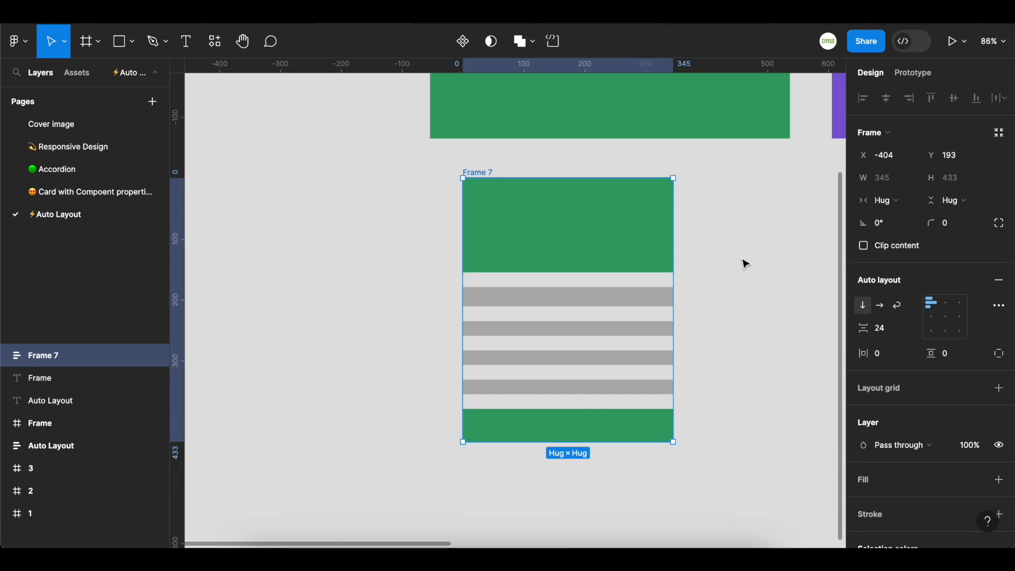
key("ctrl+z")
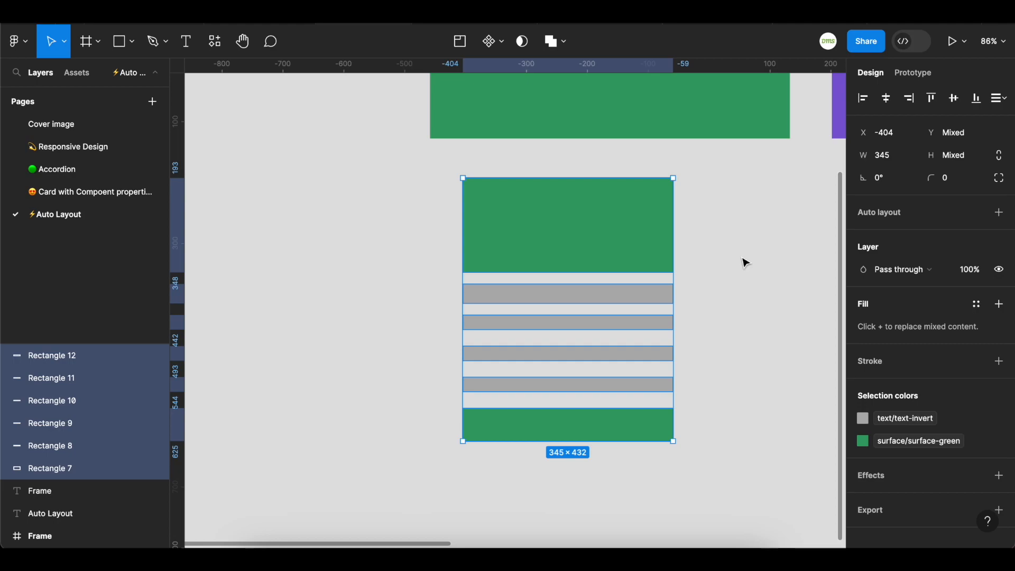
left_click(746, 263)
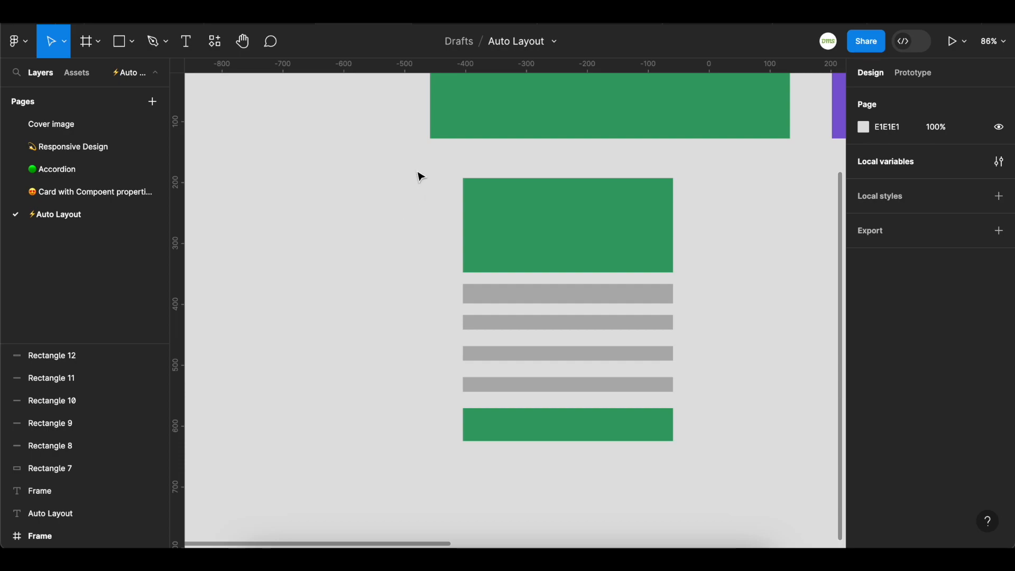
Select all six stacked rectangles and add auto layout to them
left_click_drag(419, 157, 736, 487)
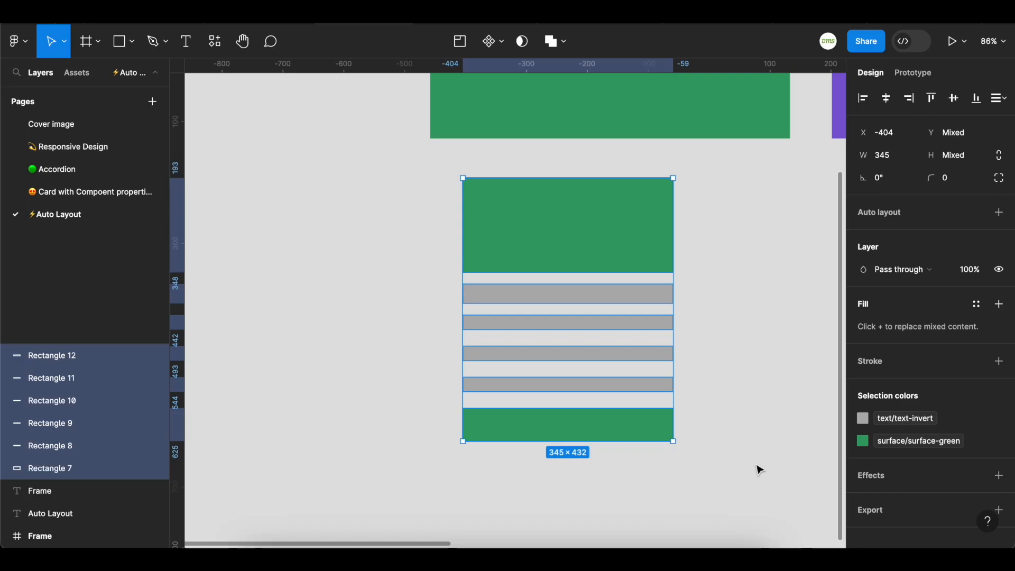
key("shift+a")
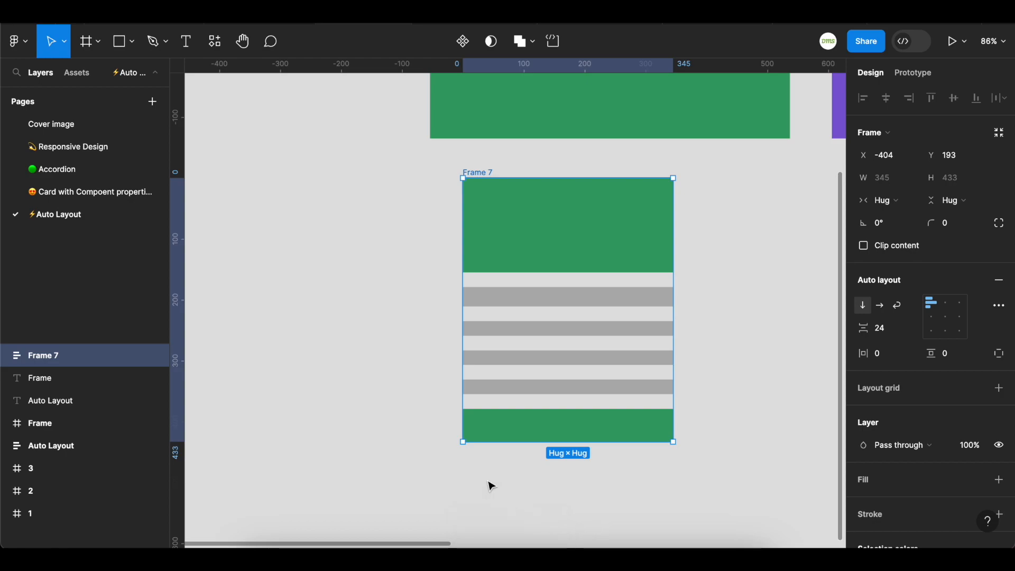
Move the auto layout frame left to about X -630, Y 247
left_click_drag(486, 174, 453, 206)
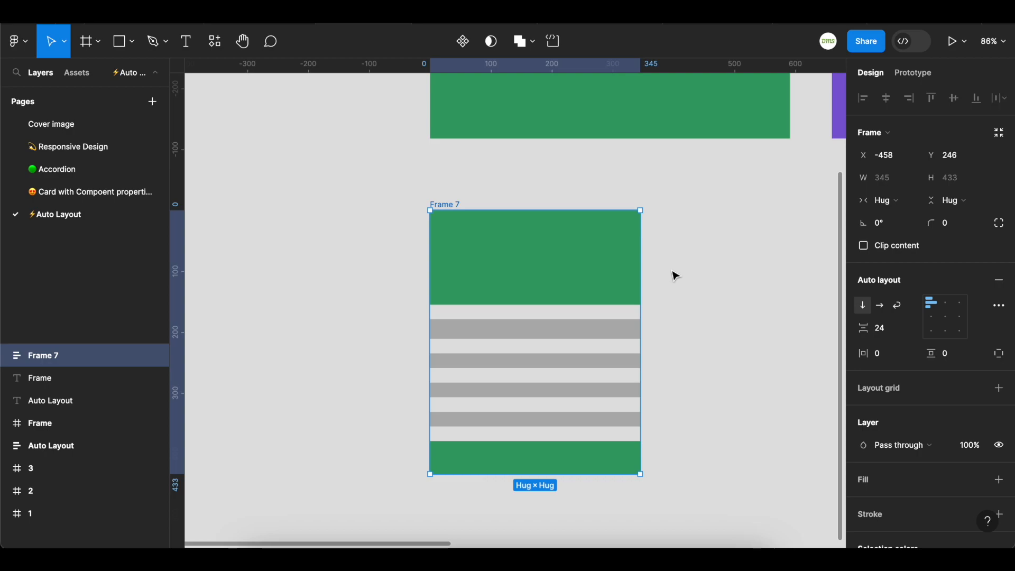
left_click_drag(454, 206, 340, 210)
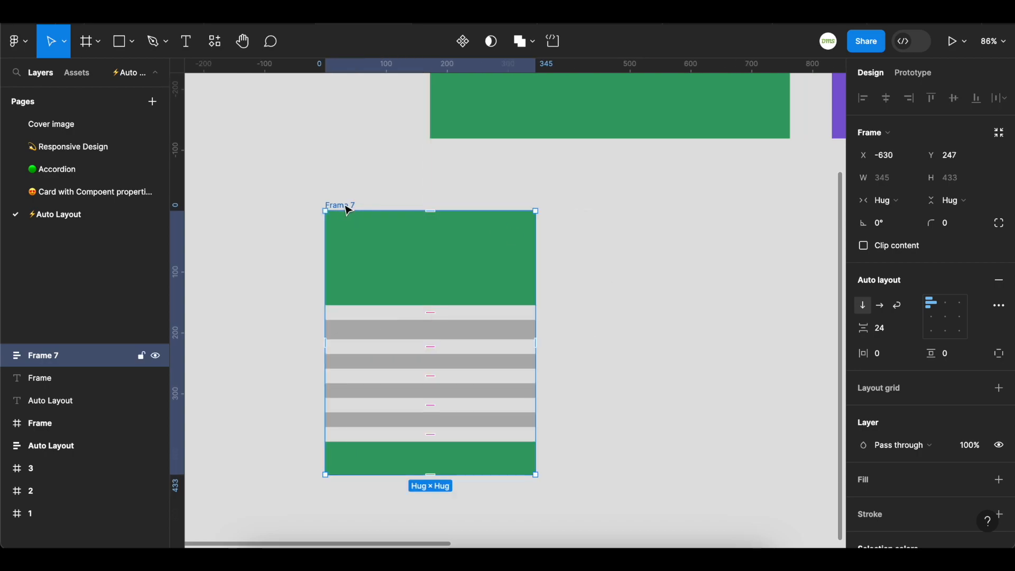
Switch the frame's auto layout direction to horizontal and back to vertical
left_click(883, 308)
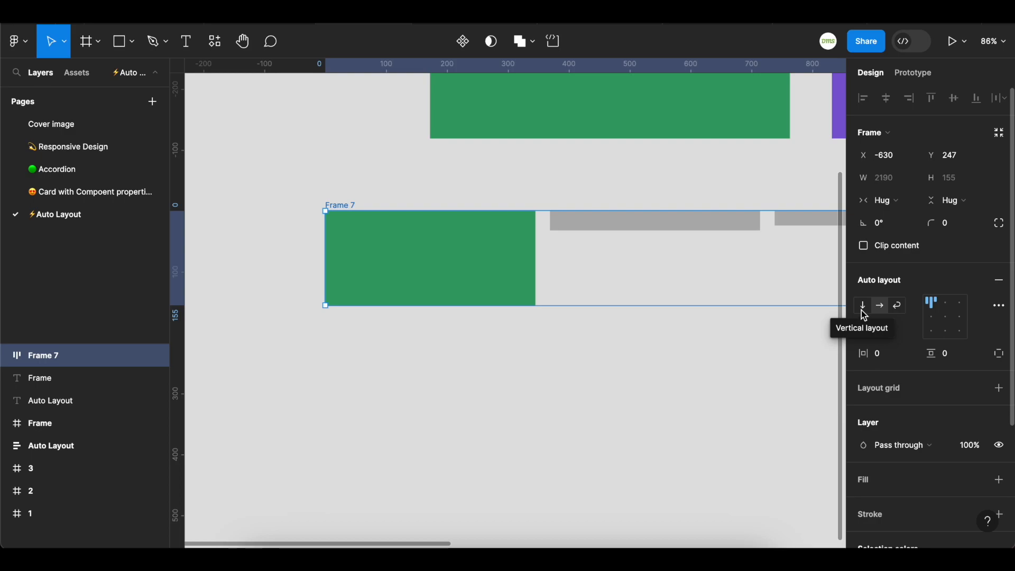
left_click(862, 310)
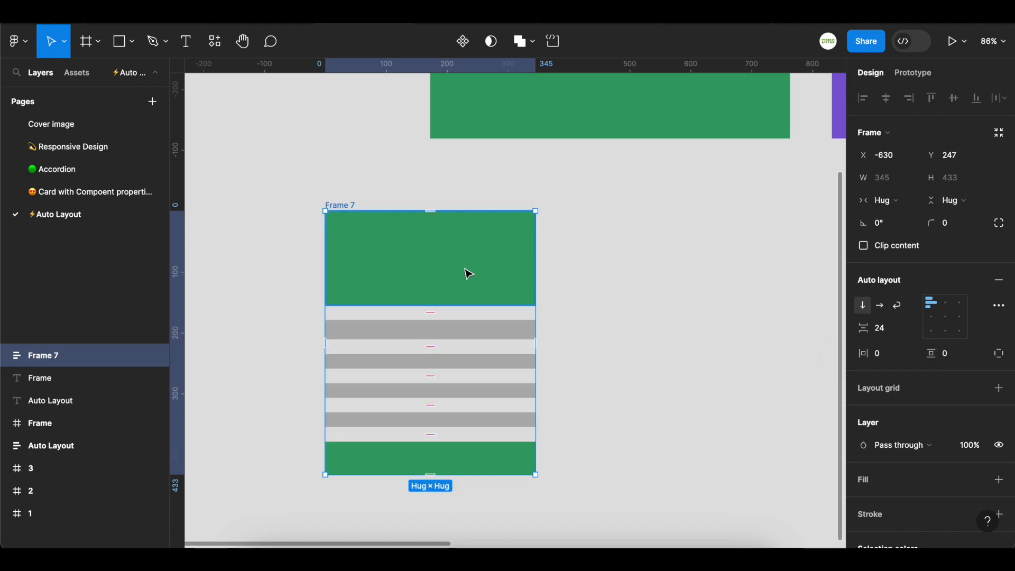
Set the gap between the stacked rectangles to 16
left_click(455, 317)
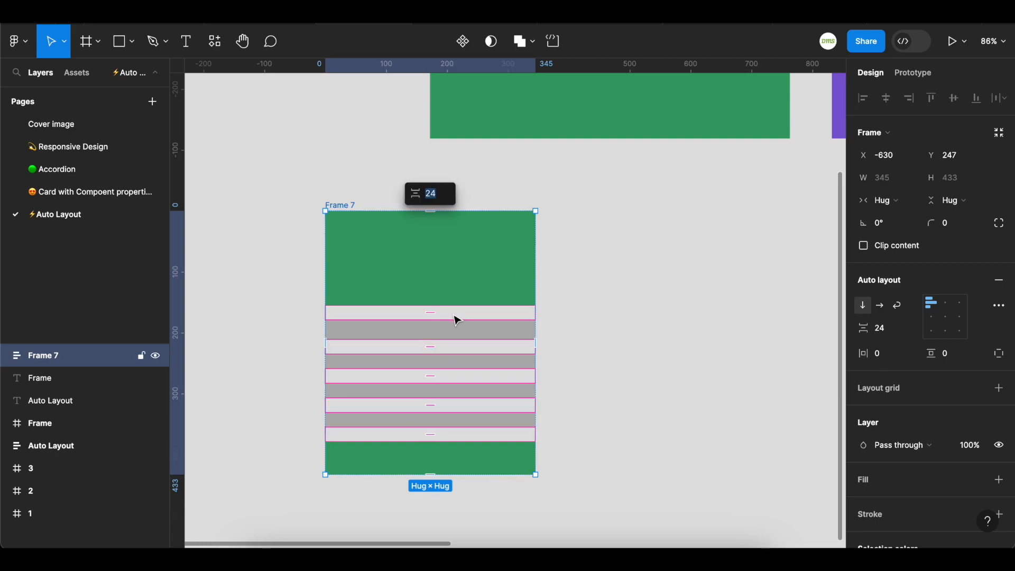
left_click(882, 329)
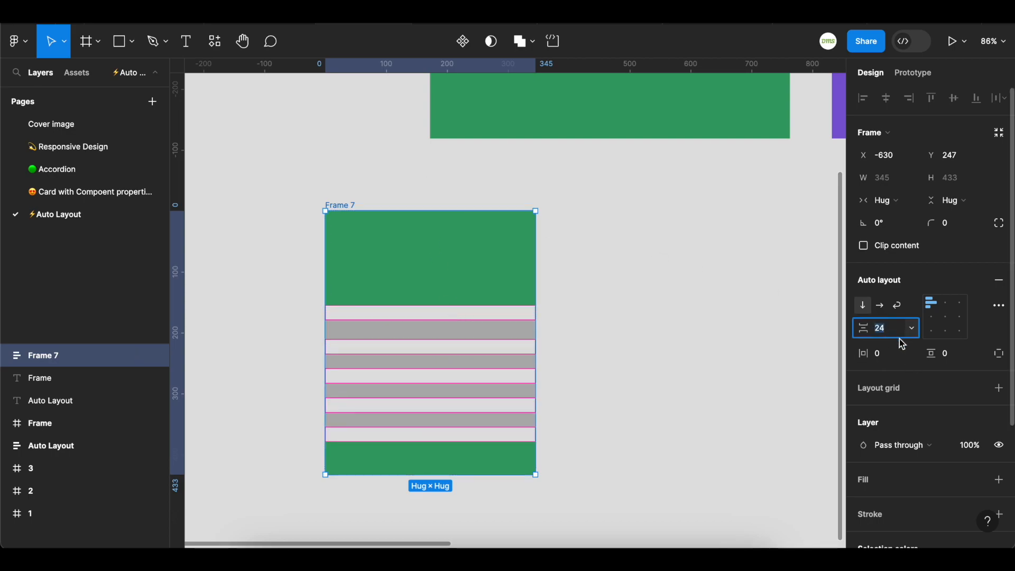
type("16")
key("Return")
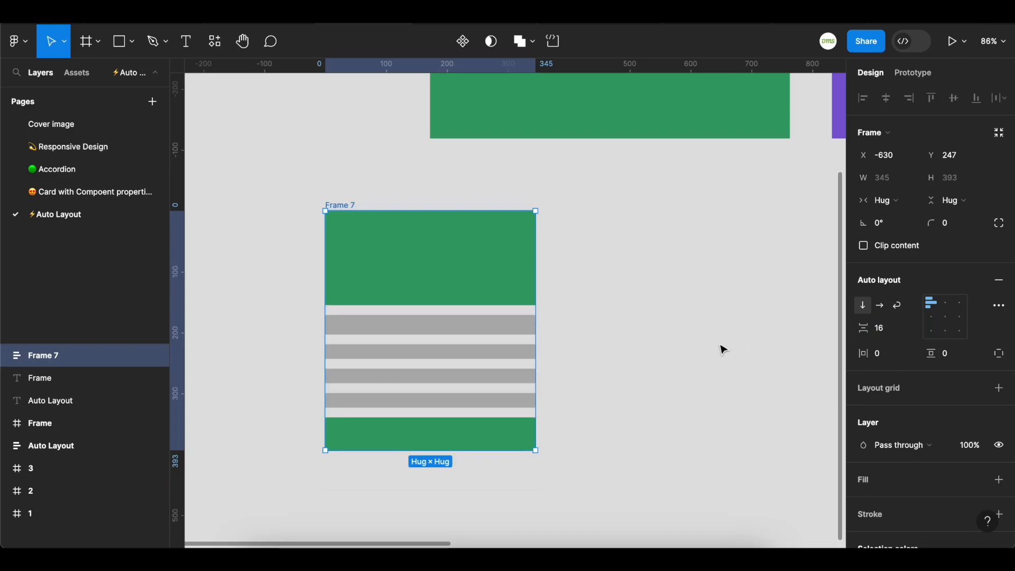
Apply the spacing-md variable to the item gap, then replace it with a plain value of 16
left_click(913, 330)
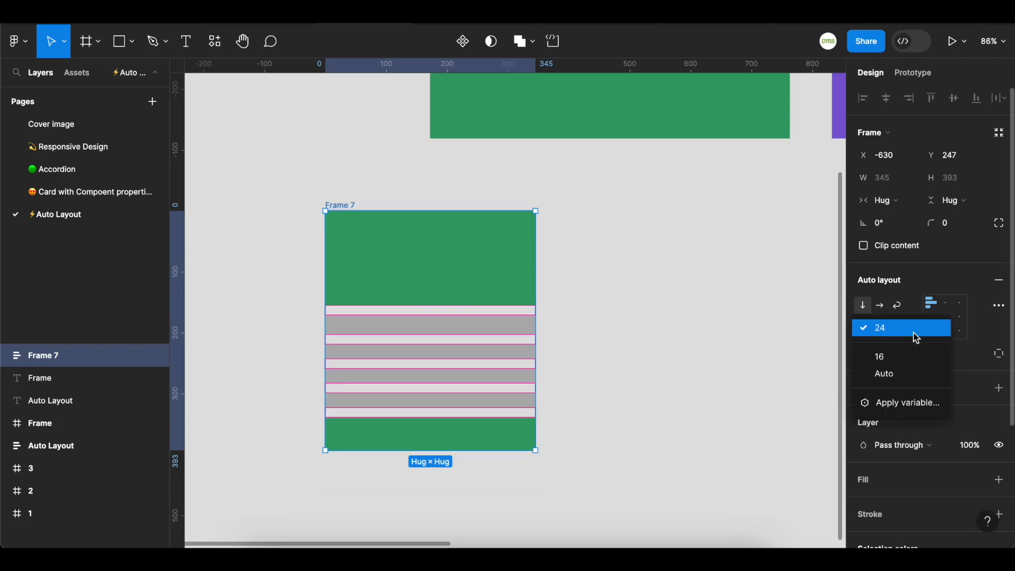
left_click(897, 404)
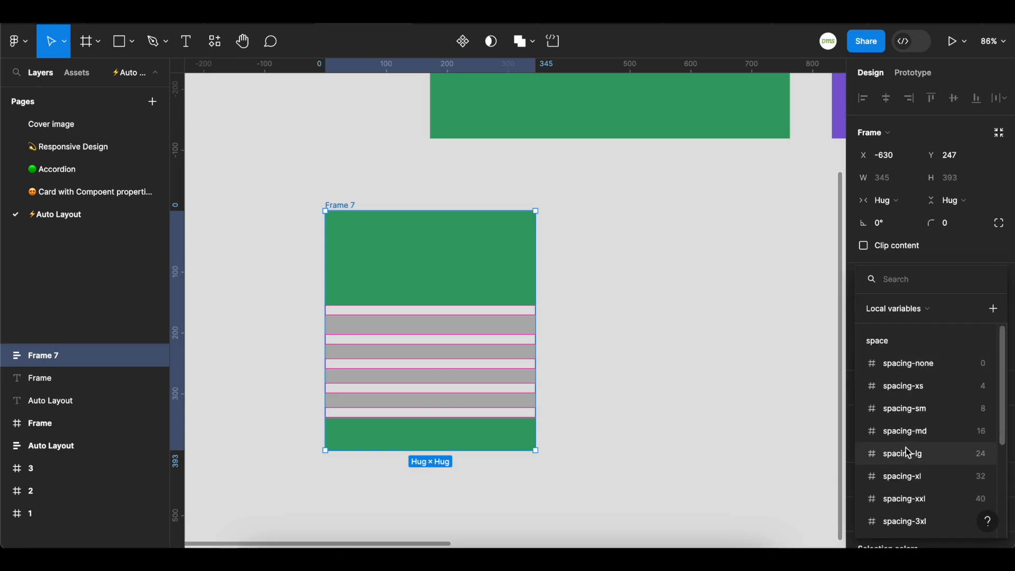
left_click(907, 432)
left_click(883, 328)
key("BackSpace")
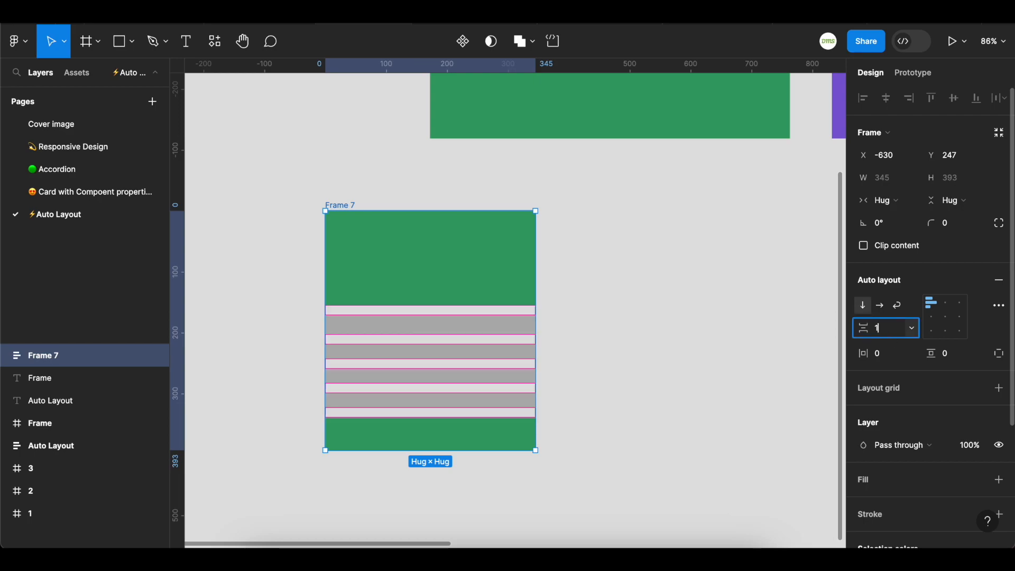
type("6")
key("Return")
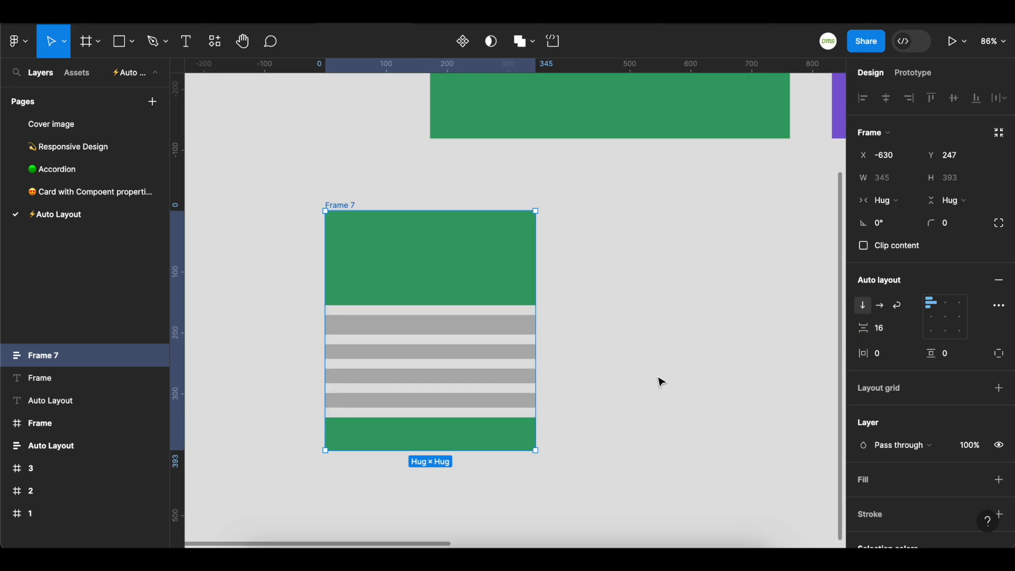
Select the auto layout frame and set its padding to 32 vertical and 24 horizontal
left_click(657, 379)
left_click(350, 204)
scroll(282, 178, "down", 1)
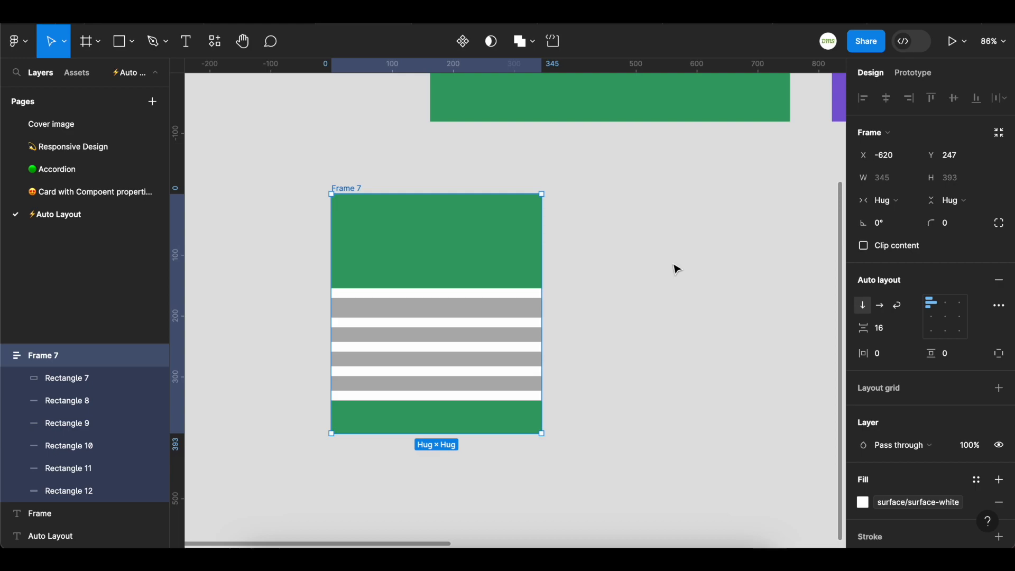
left_click(888, 359)
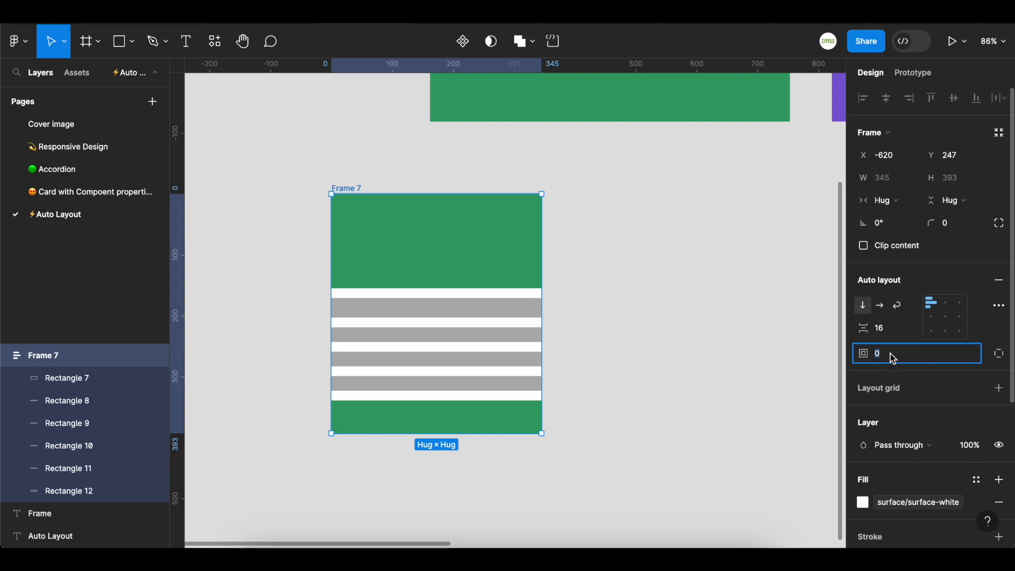
type("32,")
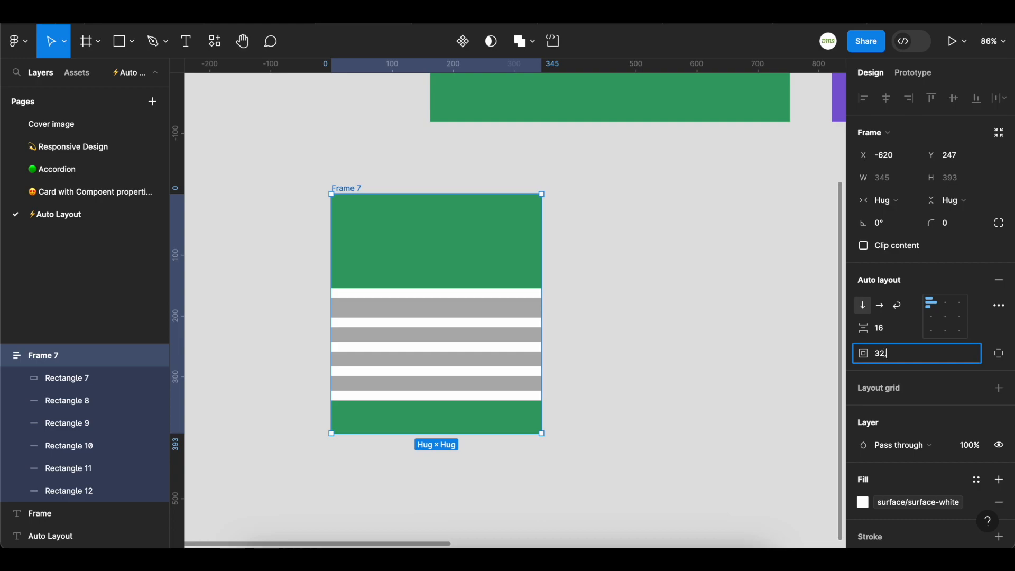
type("24,32,24")
key("Return")
Set the frame's horizontal padding to 32
mouse_move(394, 213)
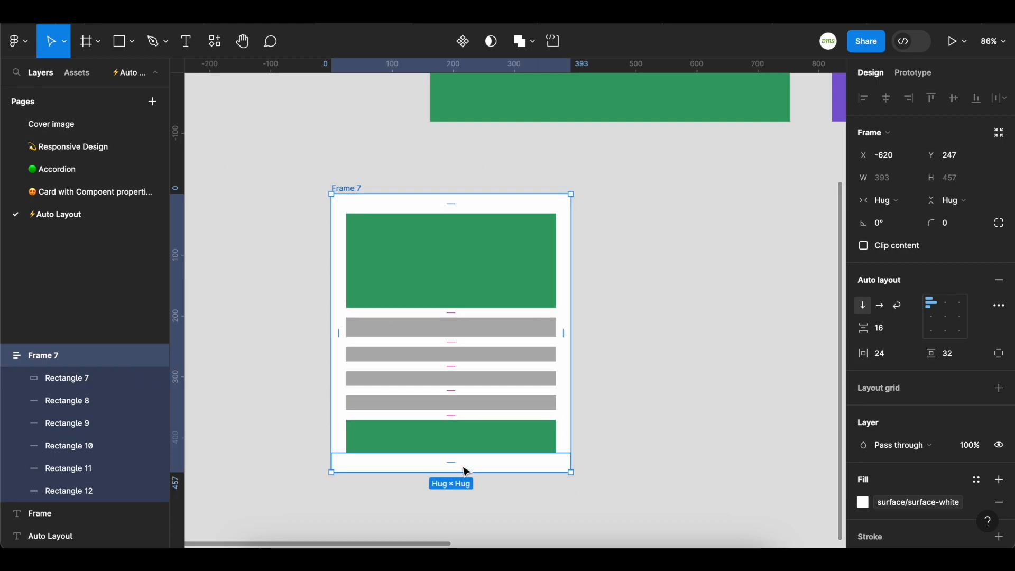
left_click(343, 369)
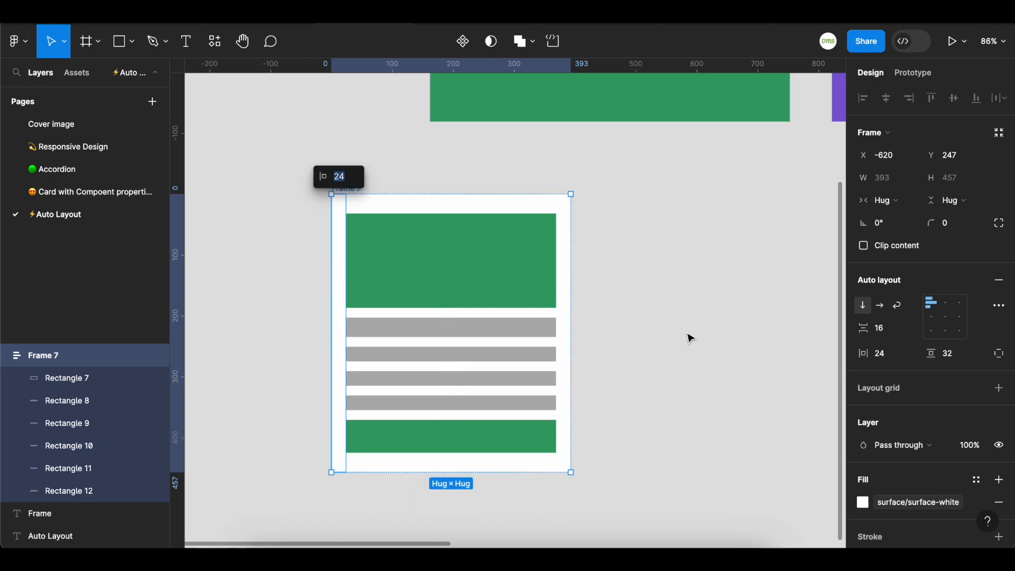
type("32")
key("Return")
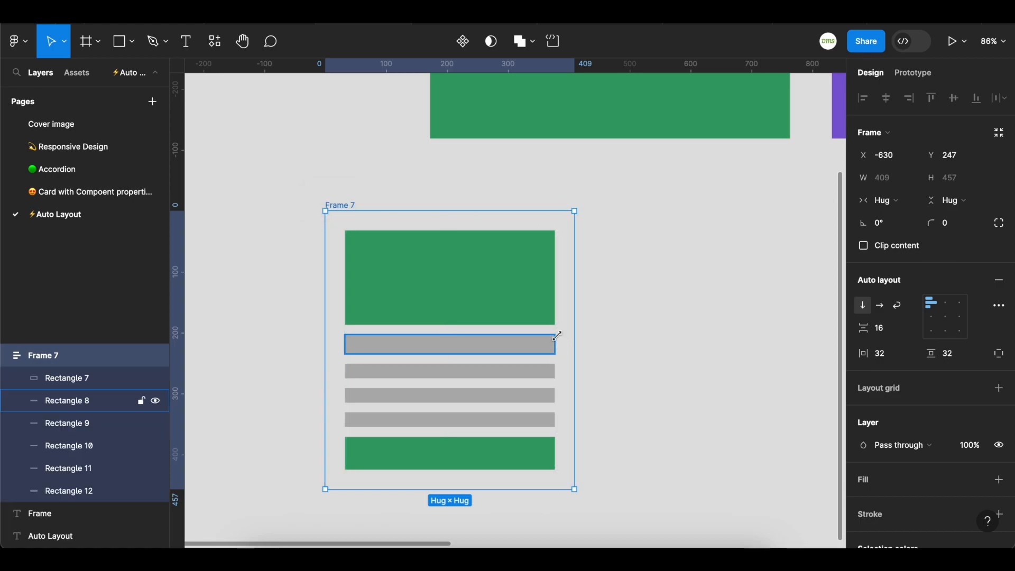
Switch the frame to individual padding, set the left padding to 24, and undo both changes
left_click(556, 343)
scroll(645, 429, "down", 2)
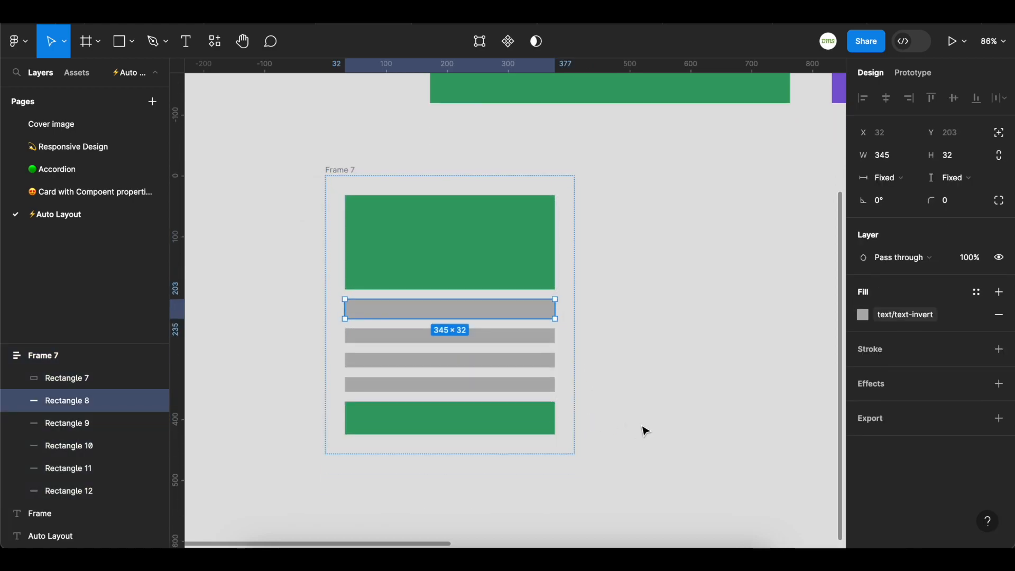
left_click(334, 171)
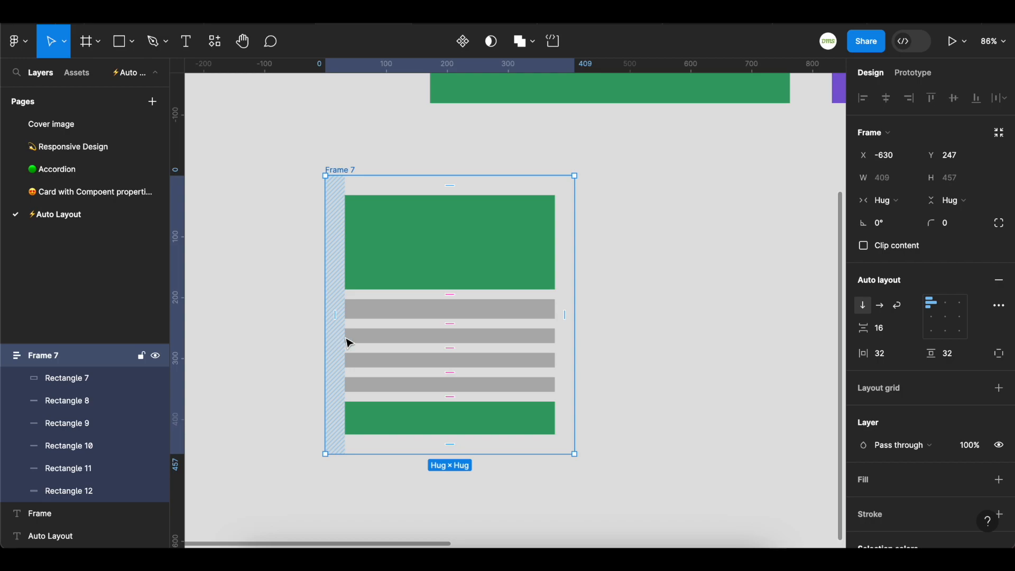
left_click(1001, 355)
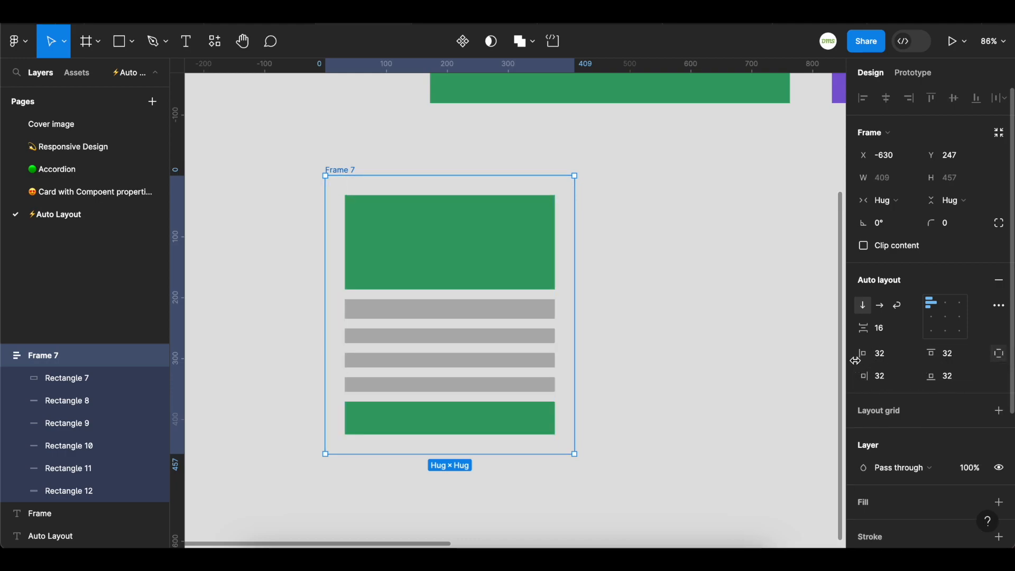
left_click(886, 355)
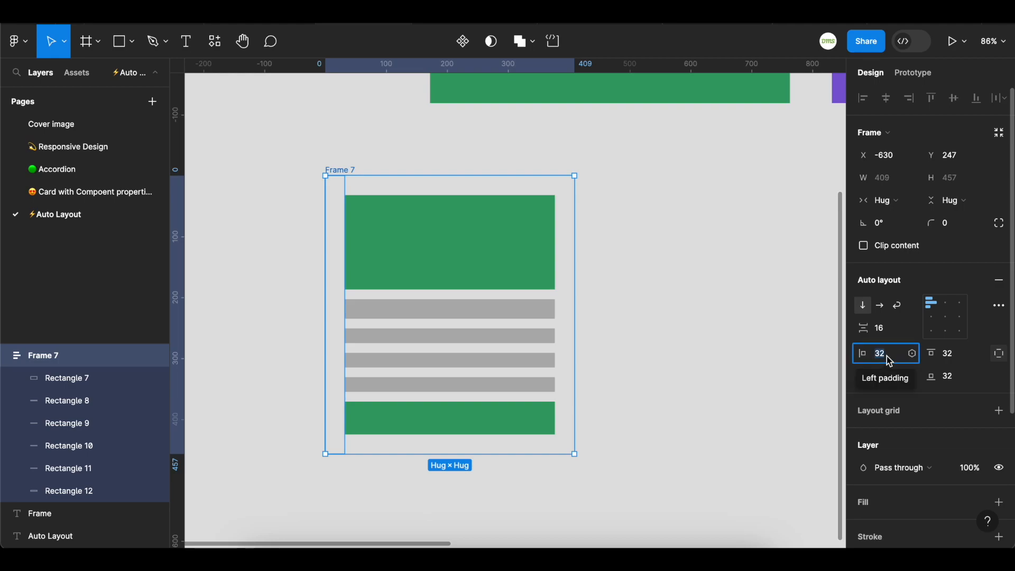
type("24")
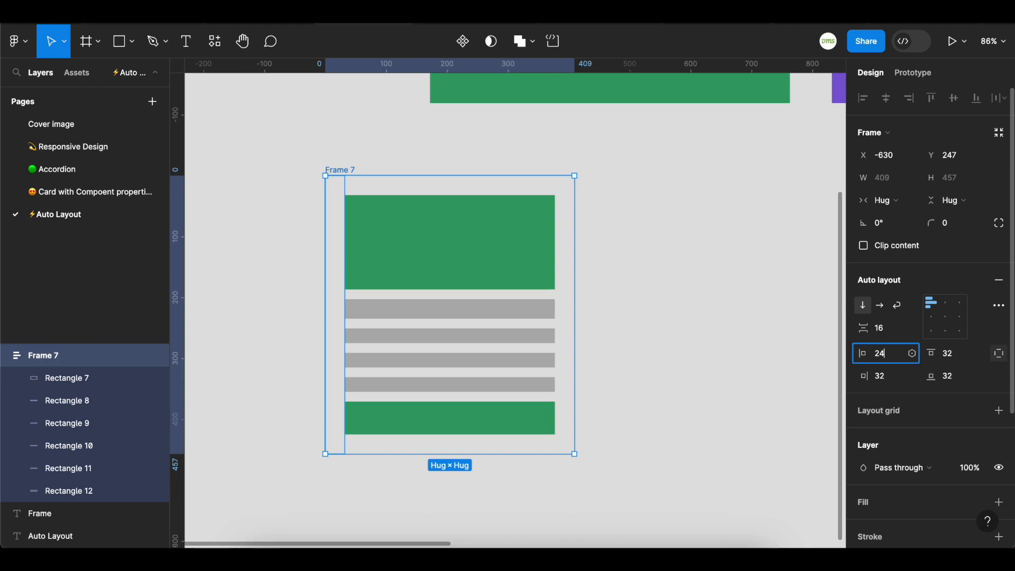
key("Return")
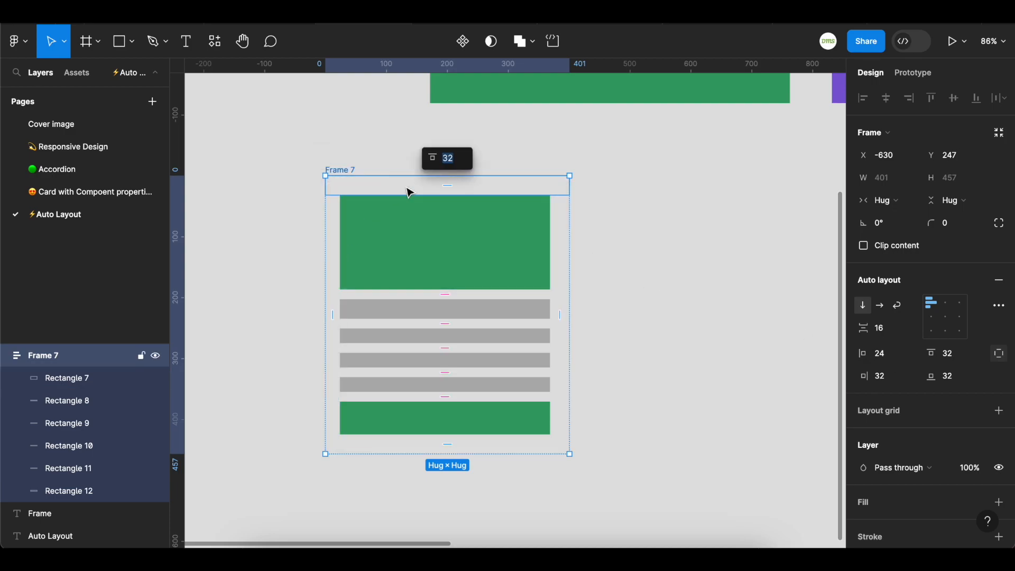
left_click(659, 242)
key("ctrl+z")
key("ctrl+z")
left_click(297, 197)
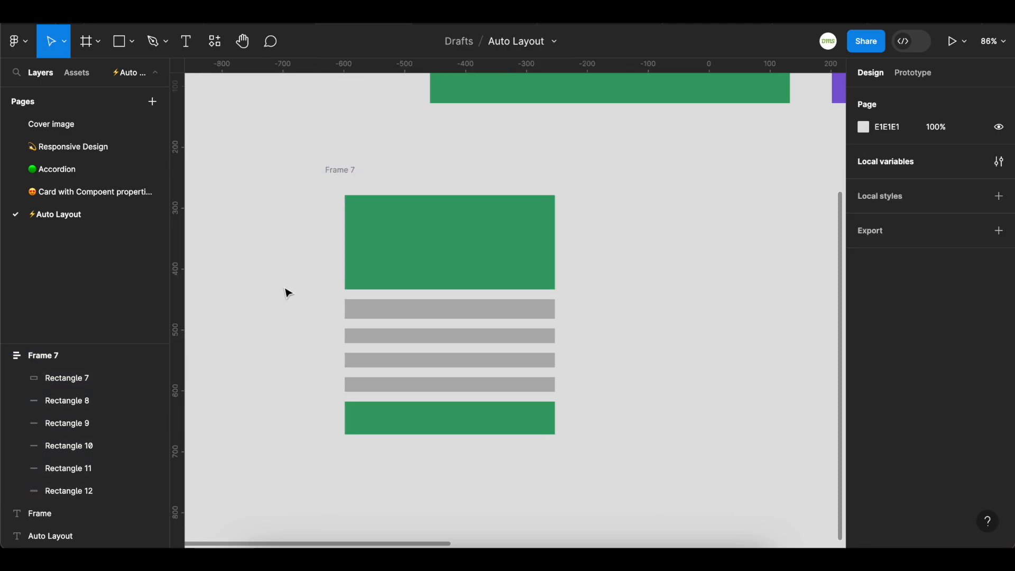
left_click(326, 172)
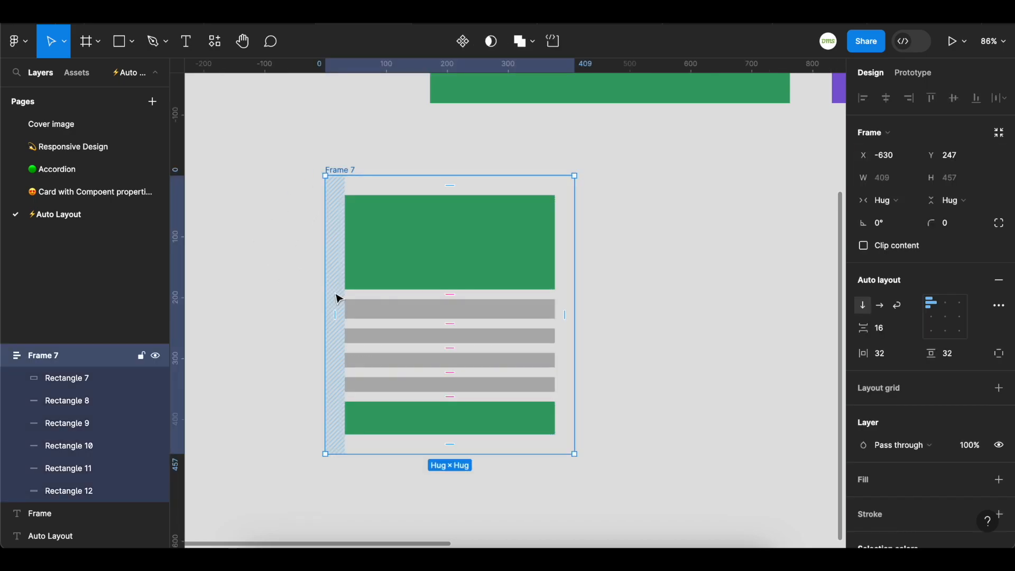
mouse_move(336, 323)
left_click(341, 331)
type("2")
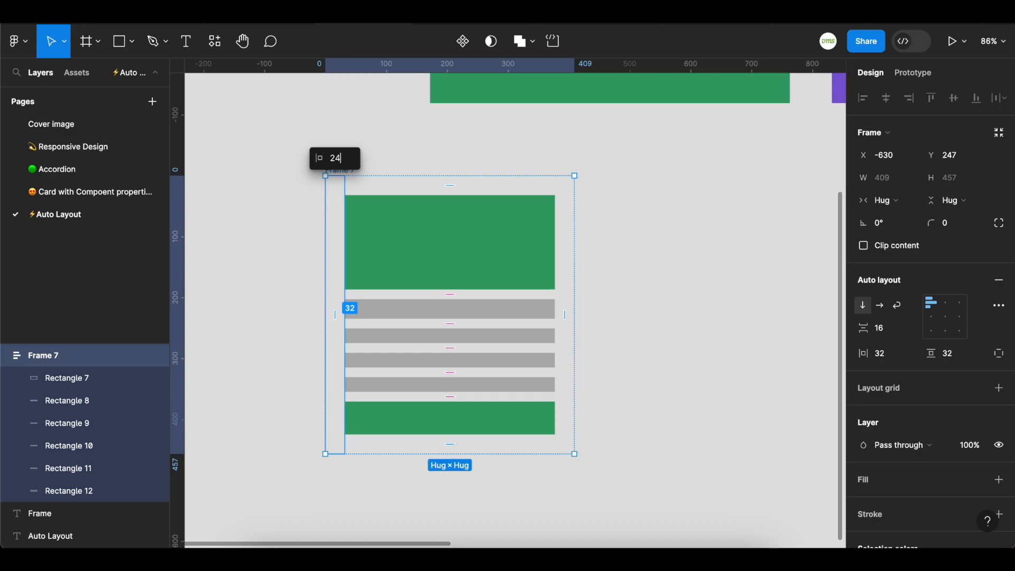
left_click(281, 333)
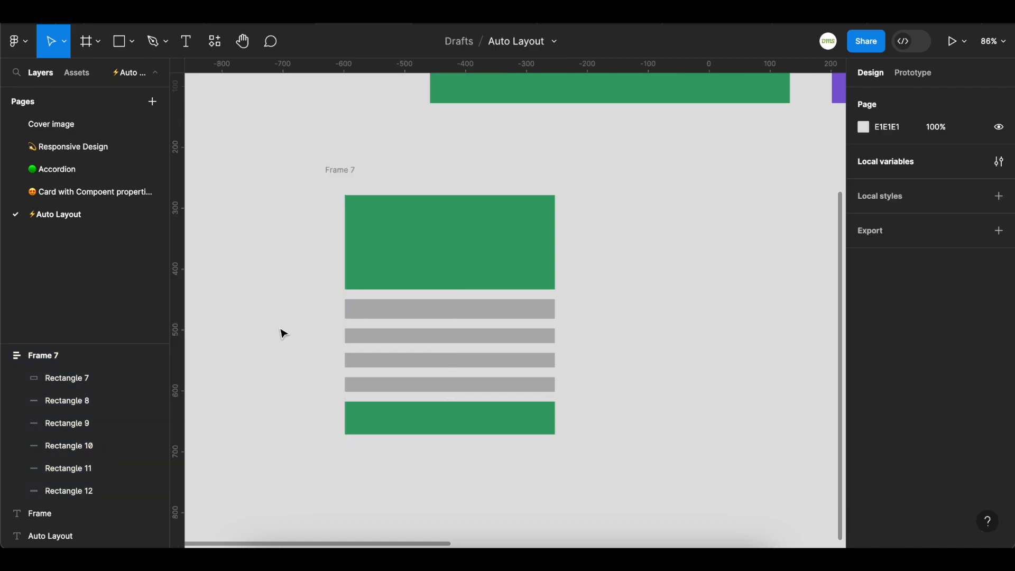
Apply the surface-white fill style to the auto layout frame
left_click(328, 168)
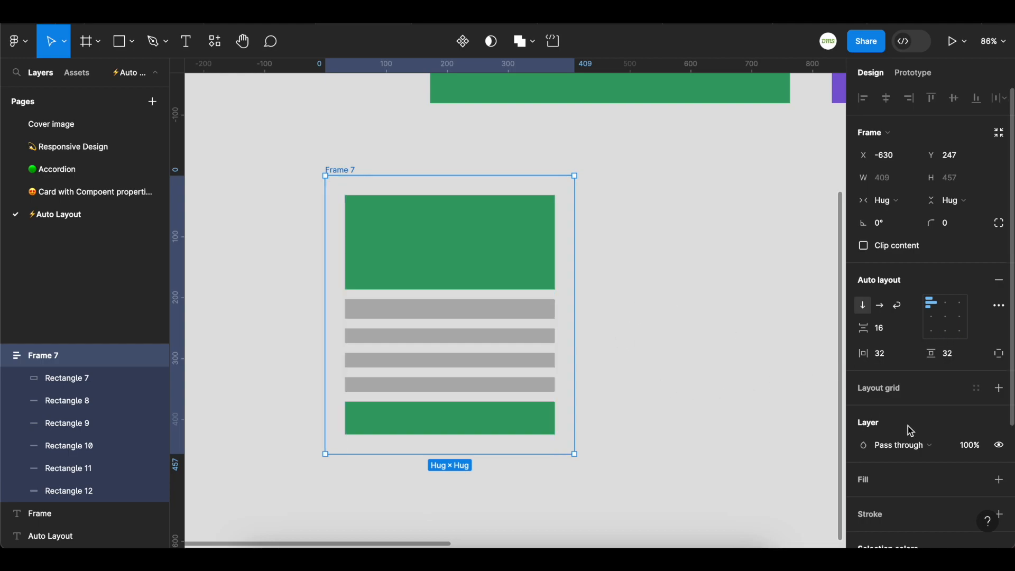
scroll(888, 473, "down", 1)
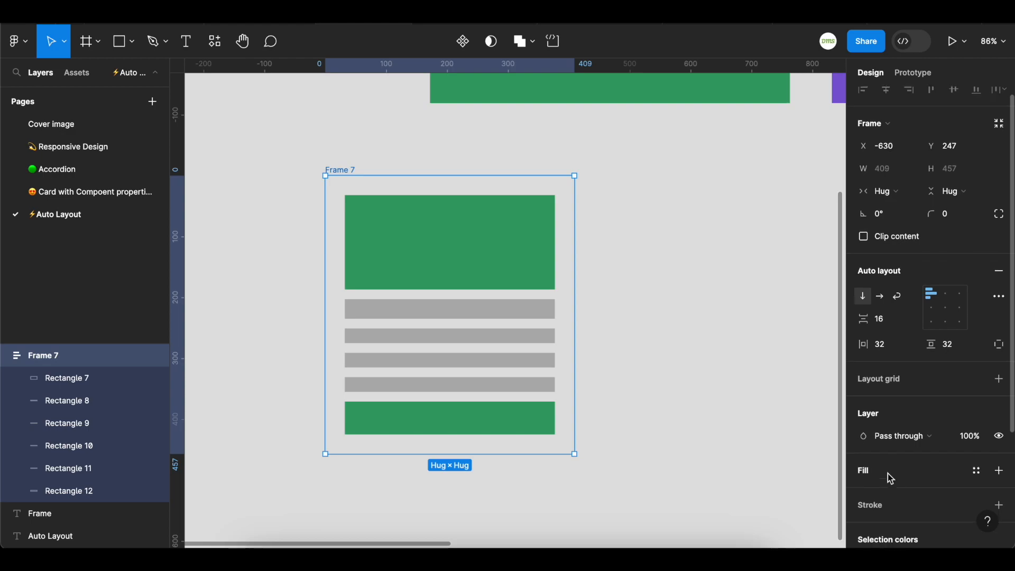
left_click(977, 475)
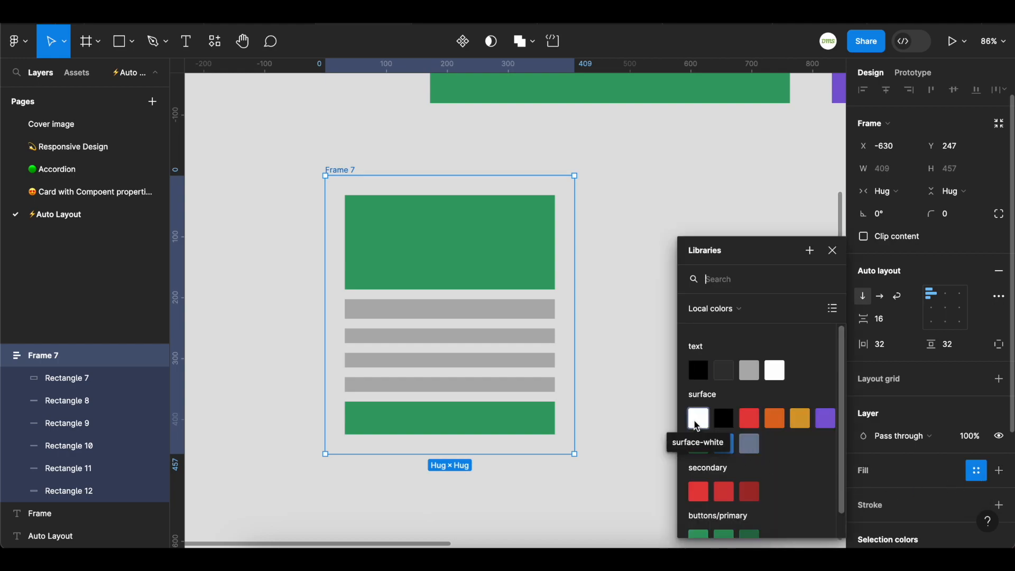
left_click(698, 419)
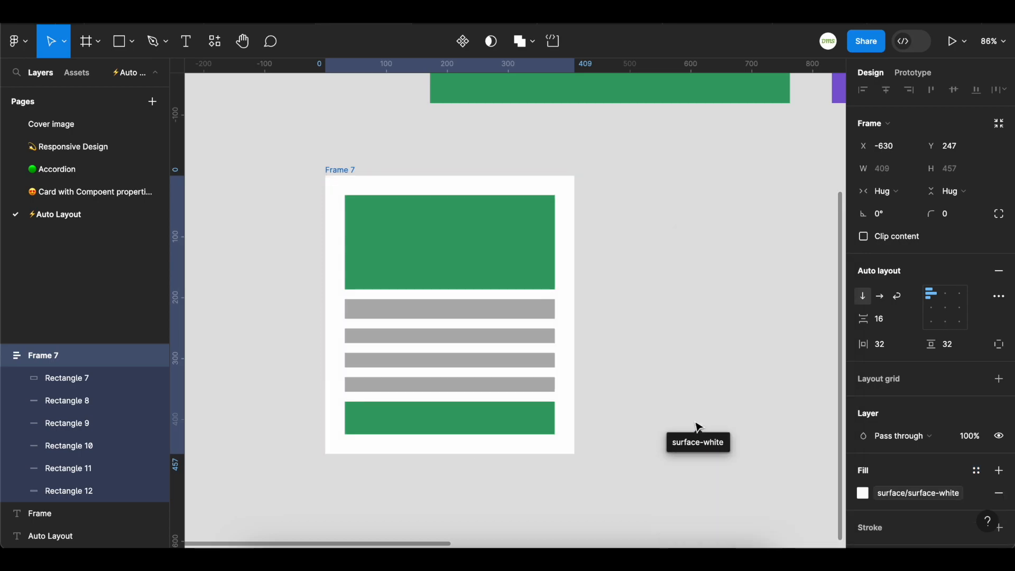
left_click(676, 387)
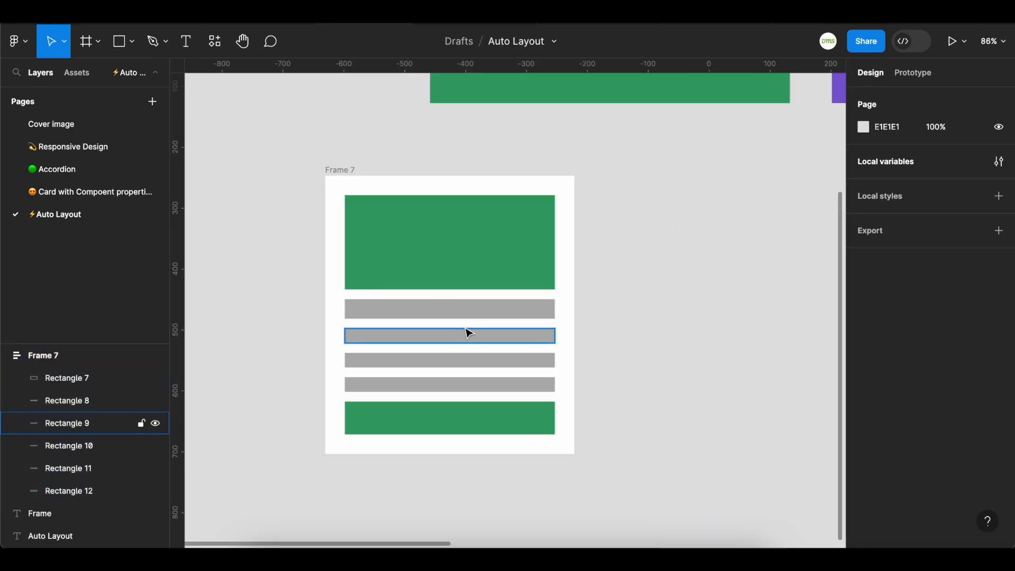
Select the four grey bars and shorten them to about 130 px wide
left_click(459, 313)
left_click(464, 341, "shift")
left_click(469, 363, "shift")
left_click(494, 397)
left_click(492, 386)
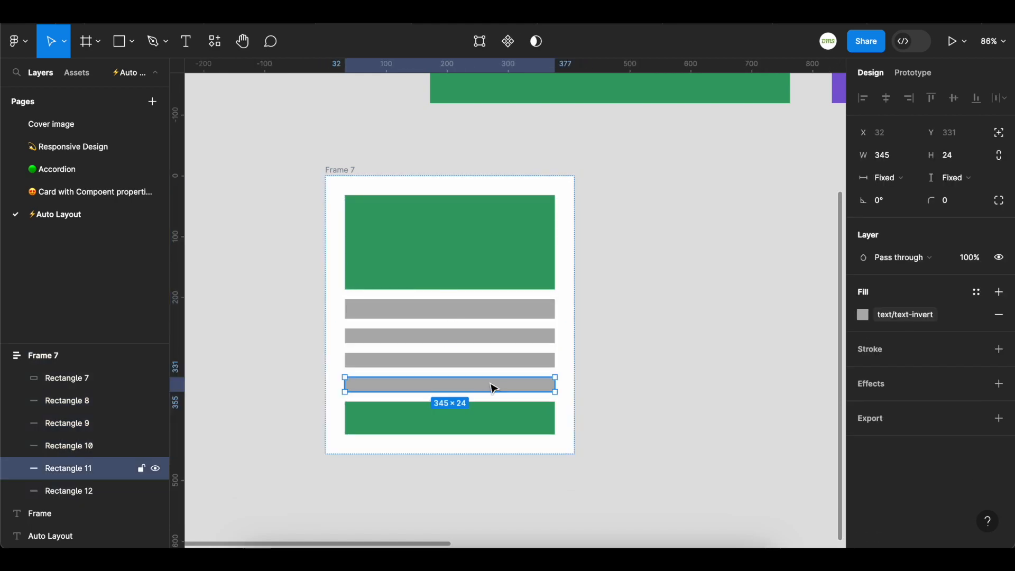
left_click(511, 361, "shift")
left_click(516, 339, "shift")
left_click(513, 311, "shift")
left_click_drag(556, 344, 426, 343)
left_click(652, 321)
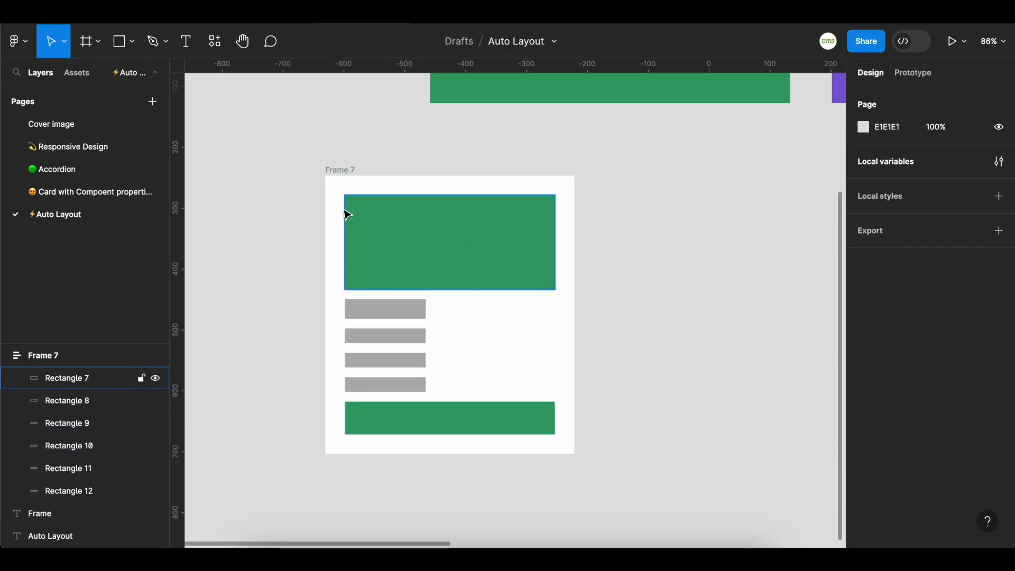
Set the auto layout frame's corner radius to 24
left_click(347, 168)
left_click(948, 226)
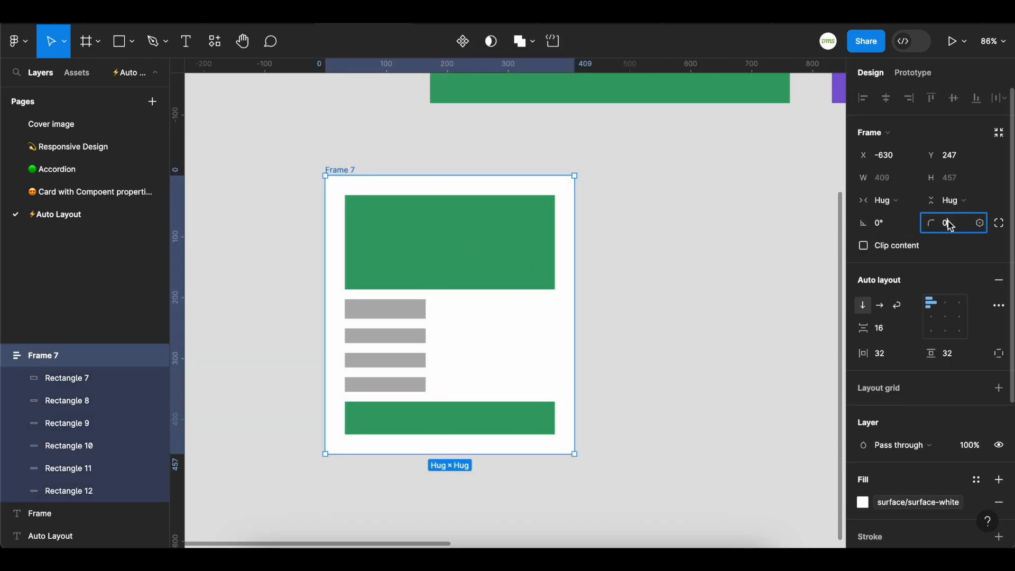
type("24")
key("Return")
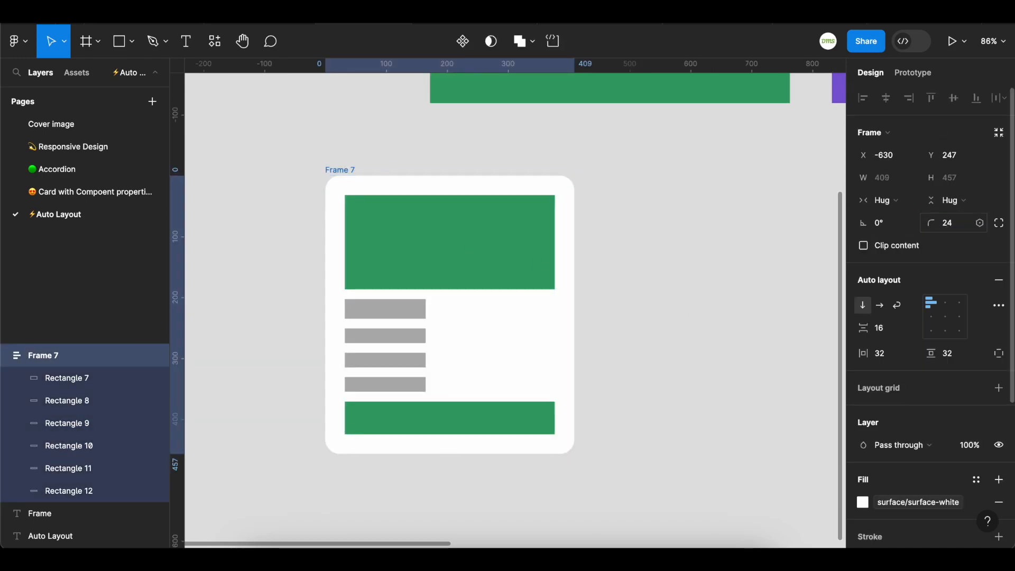
left_click(686, 388)
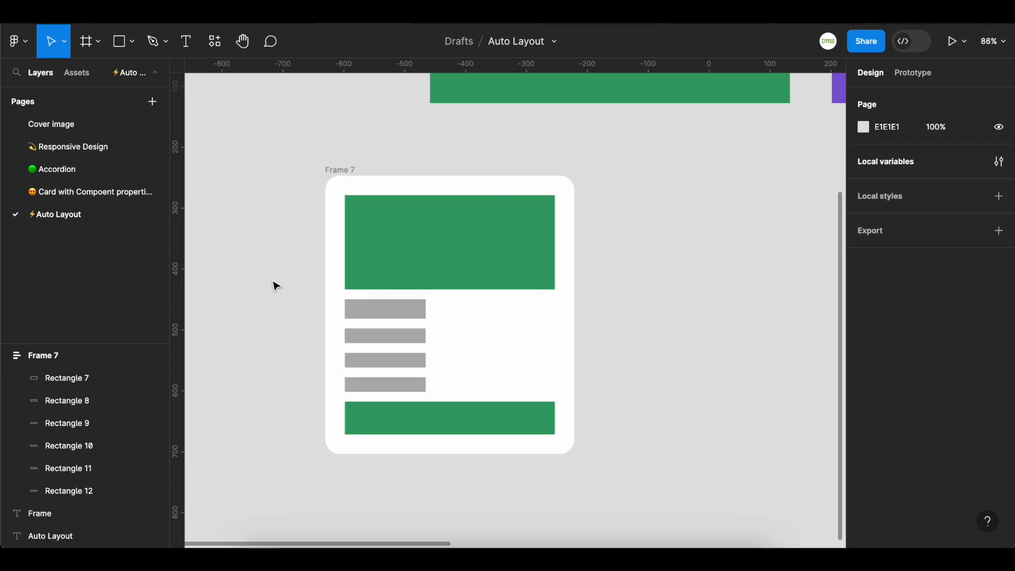
Select Frame 7 and nudge it 10 px to the right
left_click(327, 170)
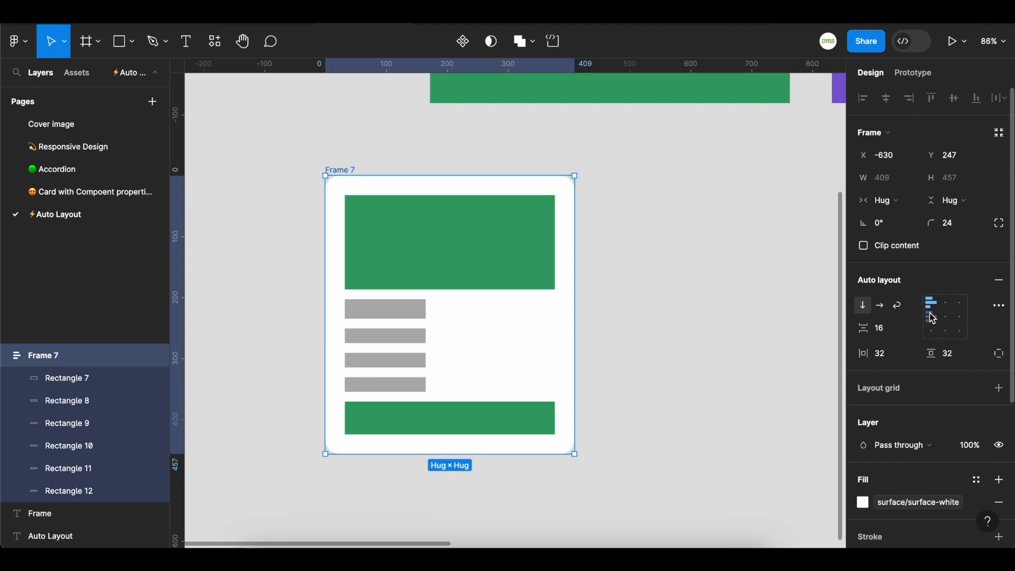
key("shift+Right")
key("shift+Right")
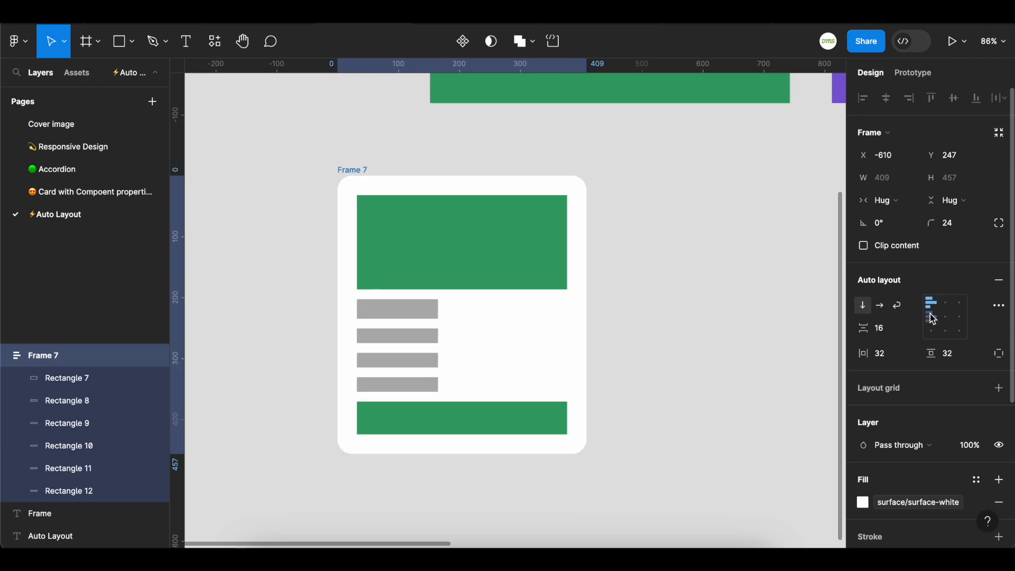
key("shift+Left")
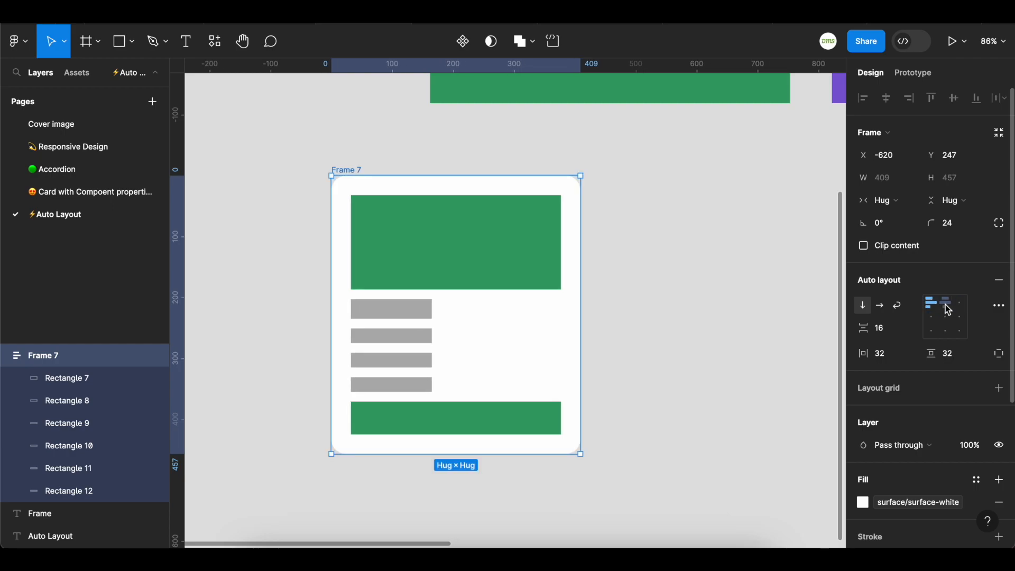
Change the frame's auto layout alignment to top right, then to center
left_click(961, 306)
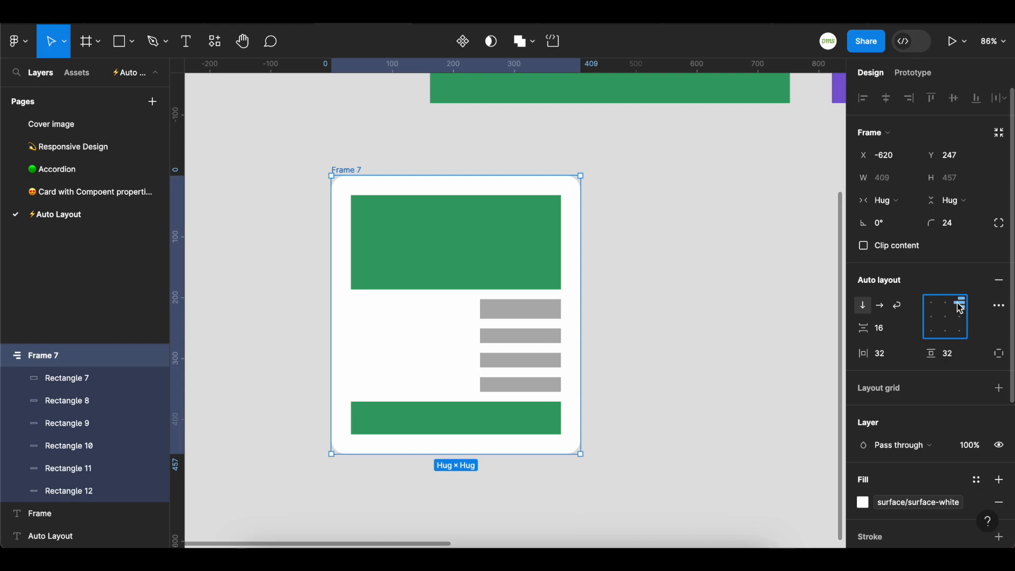
left_click(960, 317)
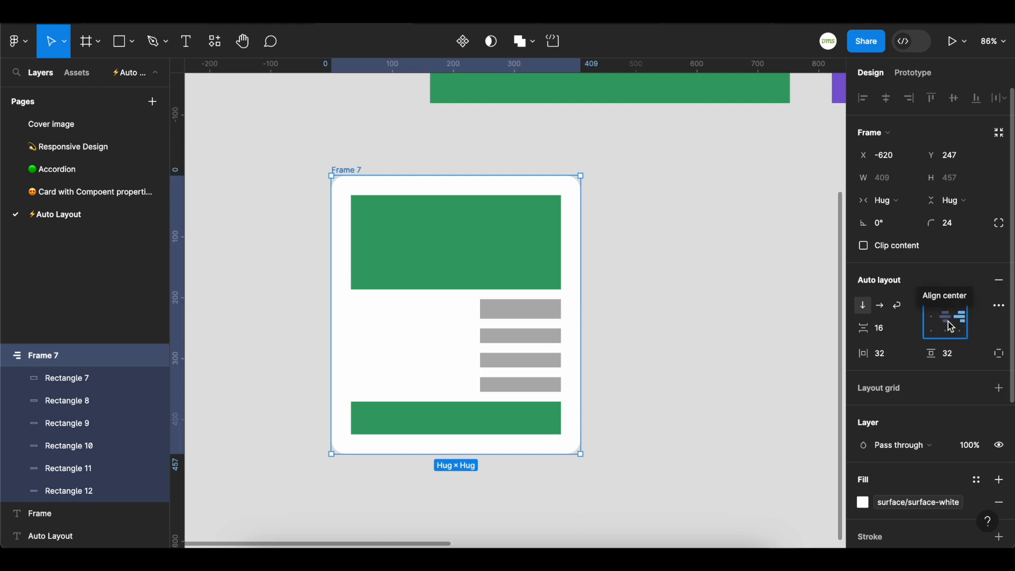
left_click(948, 322)
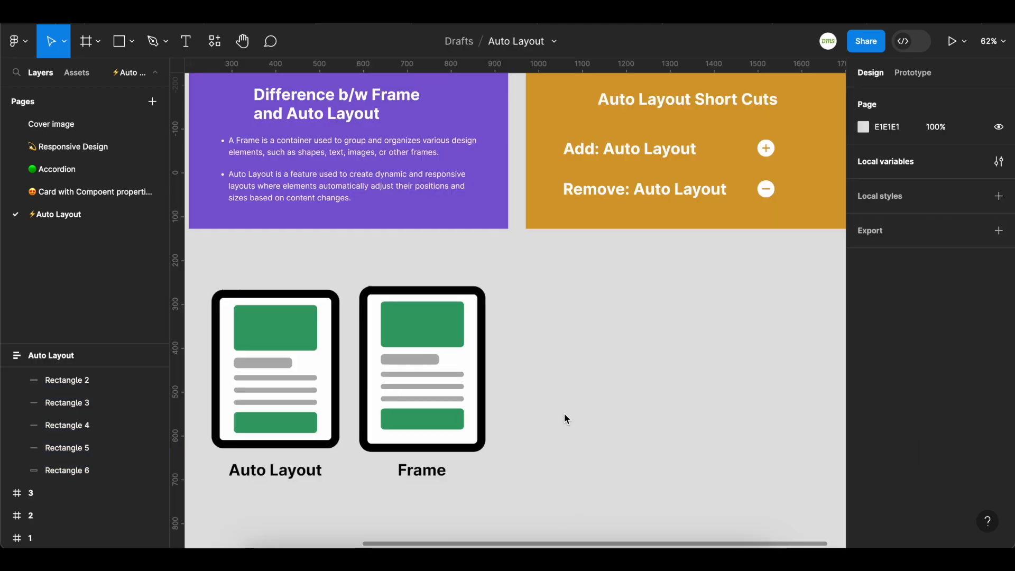
Inspect the example Auto Layout and Frame cards and their layer structures
scroll(564, 417, "left", 5)
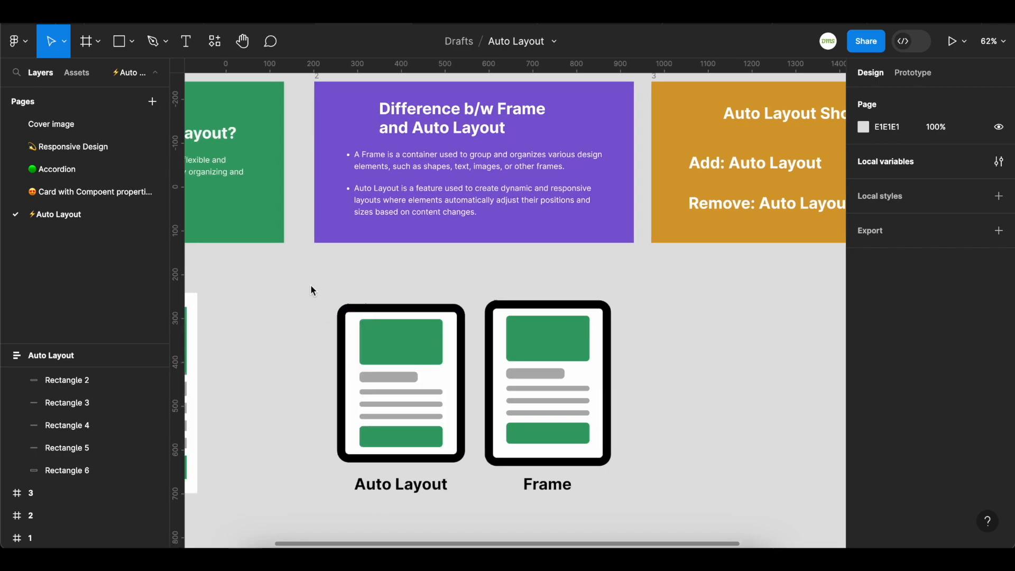
left_click_drag(306, 280, 657, 454)
left_click(650, 439)
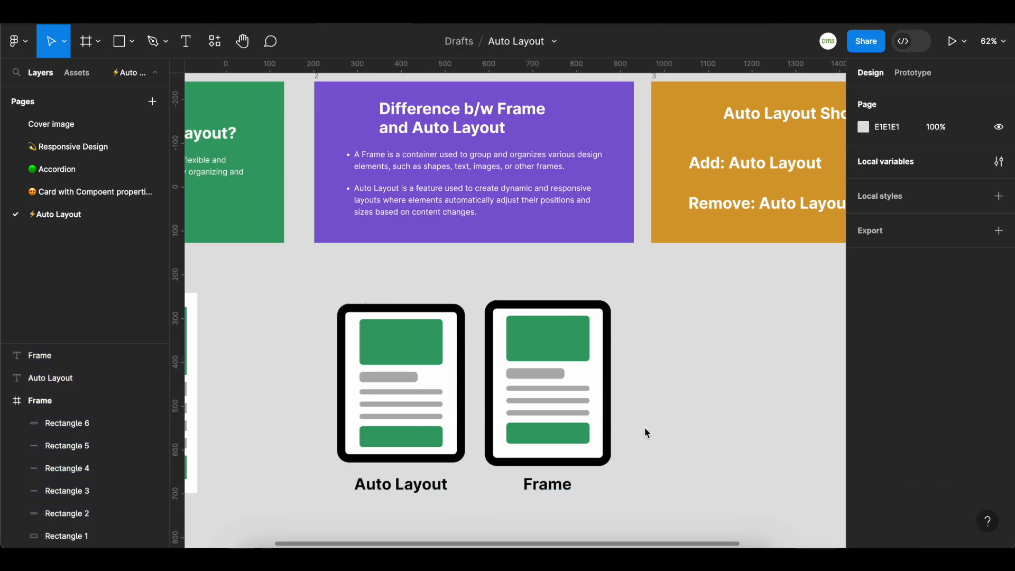
left_click(354, 306)
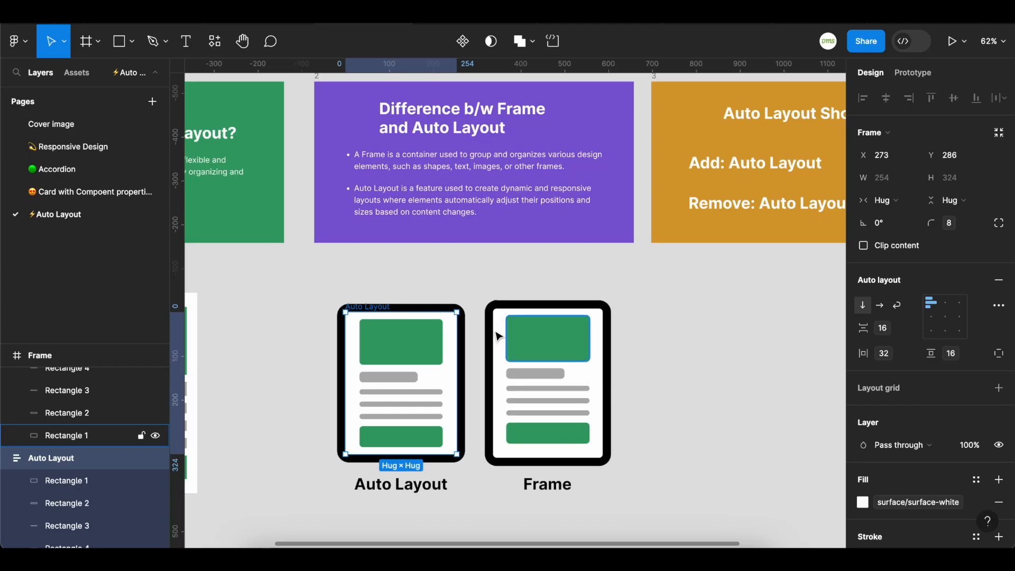
left_click(497, 310)
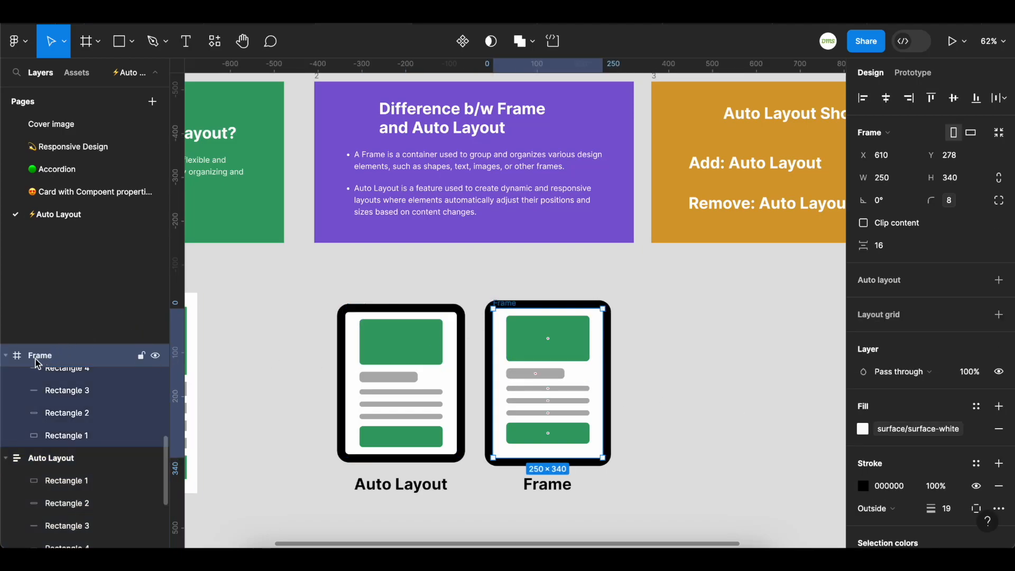
left_click(6, 356)
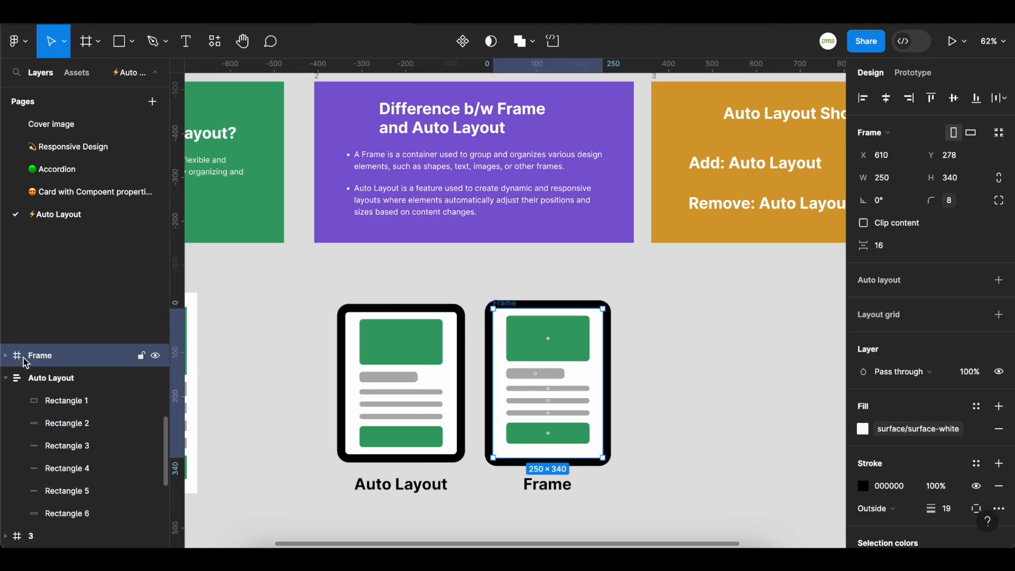
scroll(329, 339, "down", 3)
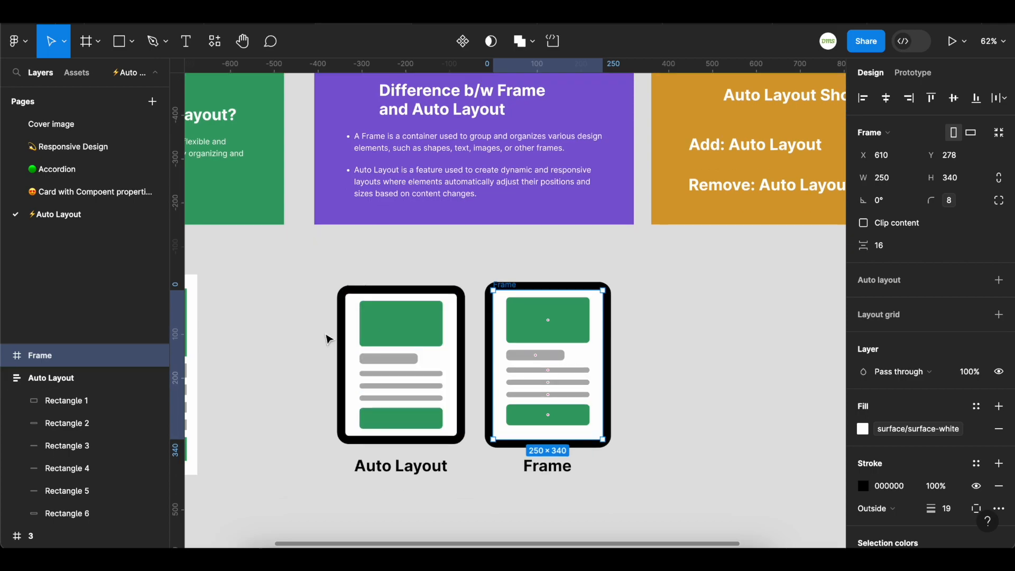
scroll(329, 340, "down", 2)
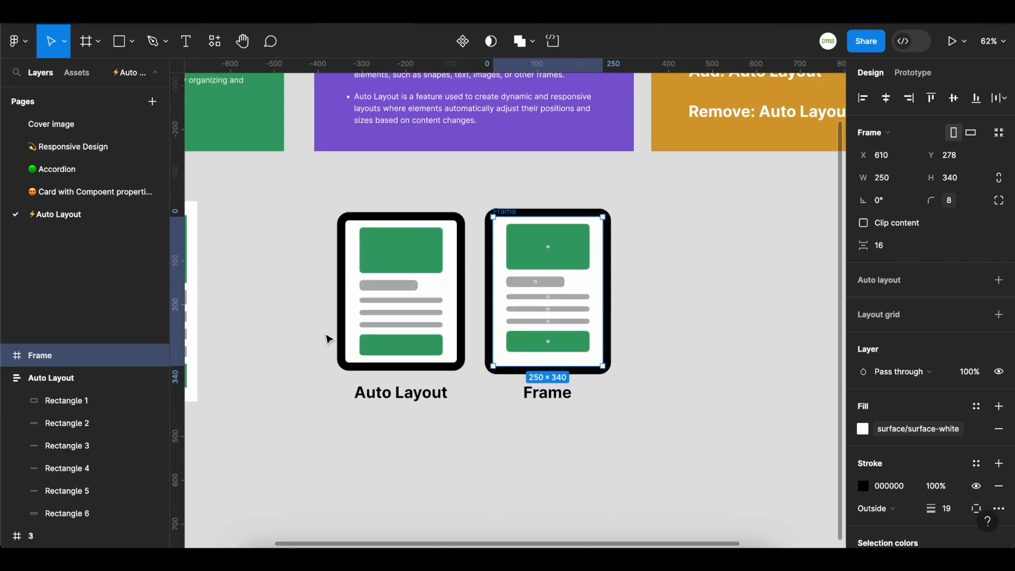
scroll(329, 339, "down", 2)
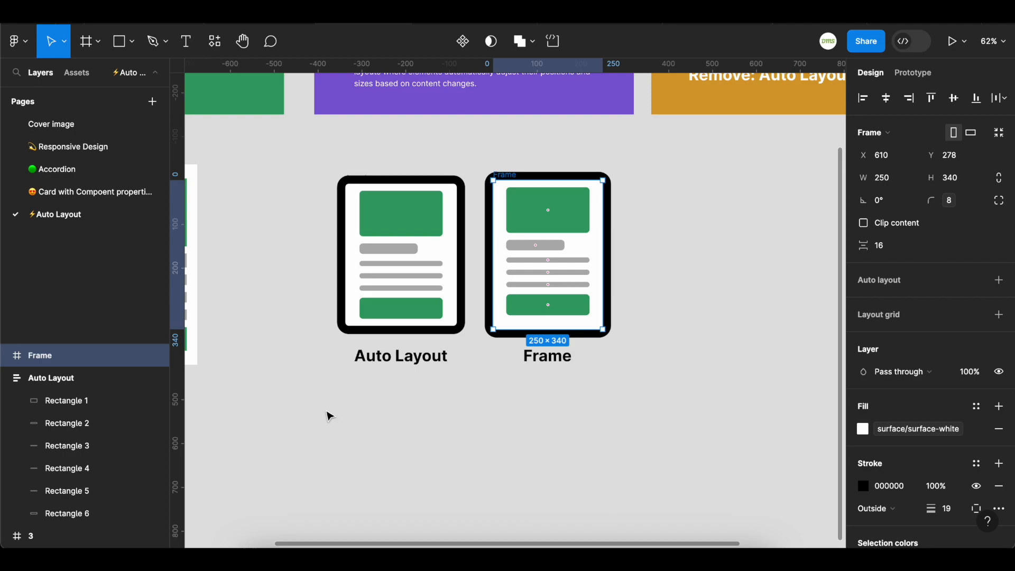
key("f")
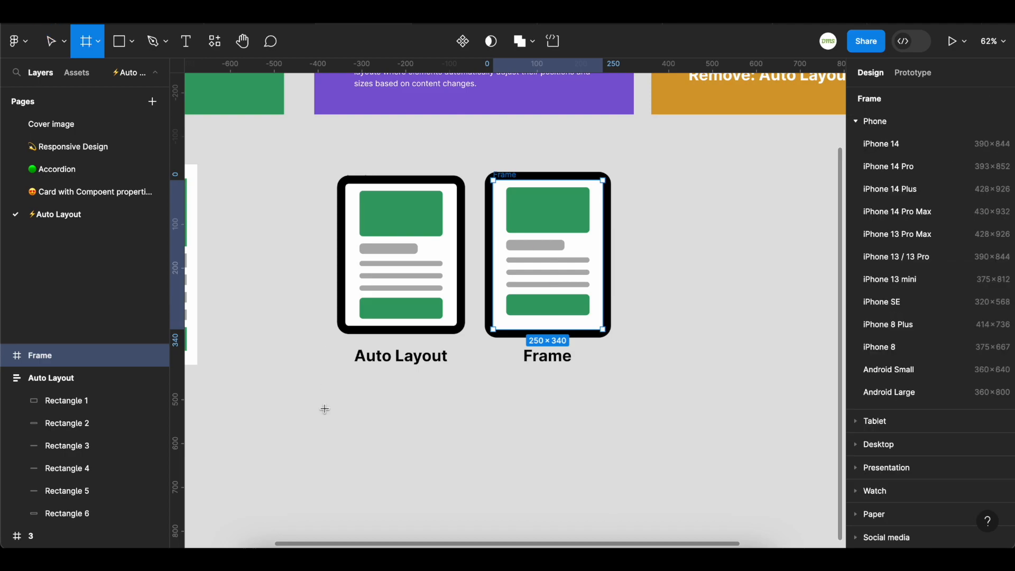
scroll(324, 411, "down", 2)
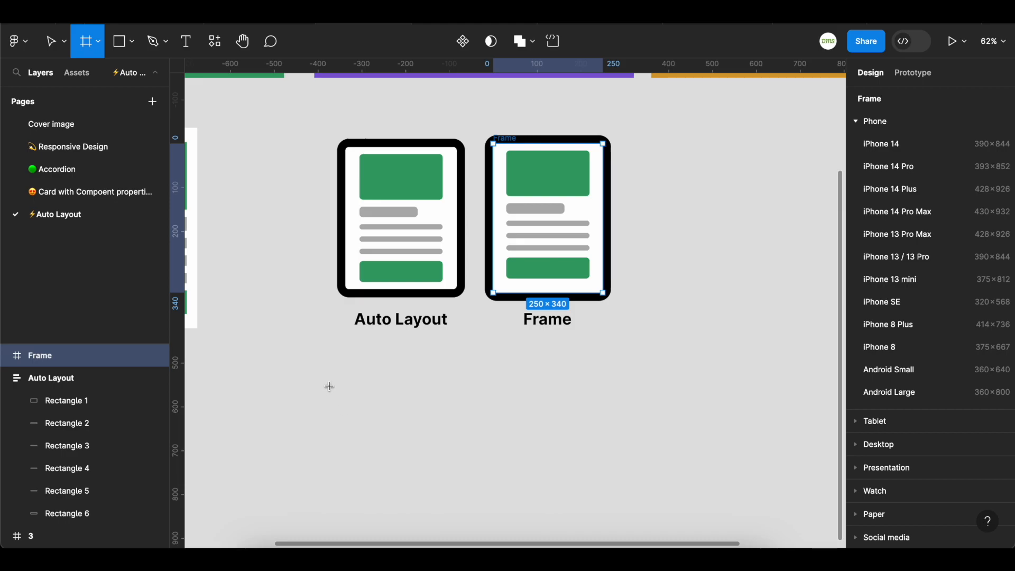
left_click_drag(291, 361, 538, 467)
key("ctrl+z")
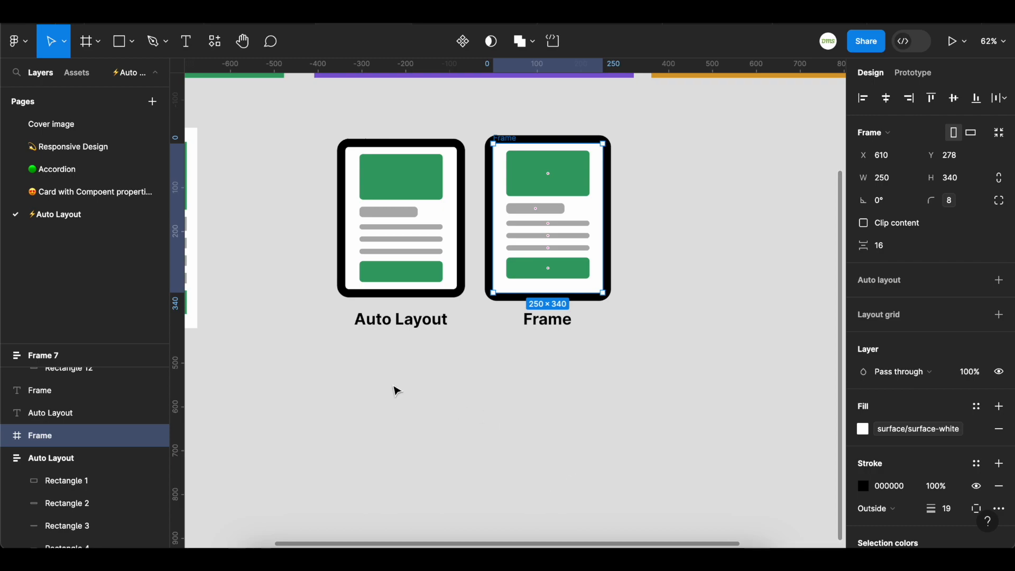
Create a MacBook Air desktop frame below the example cards
key("f")
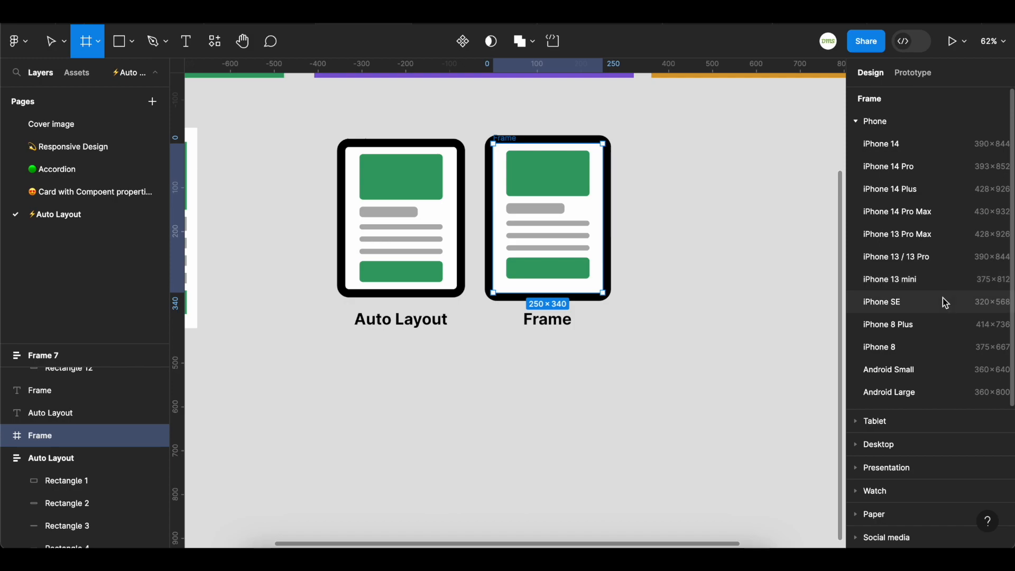
left_click(859, 126)
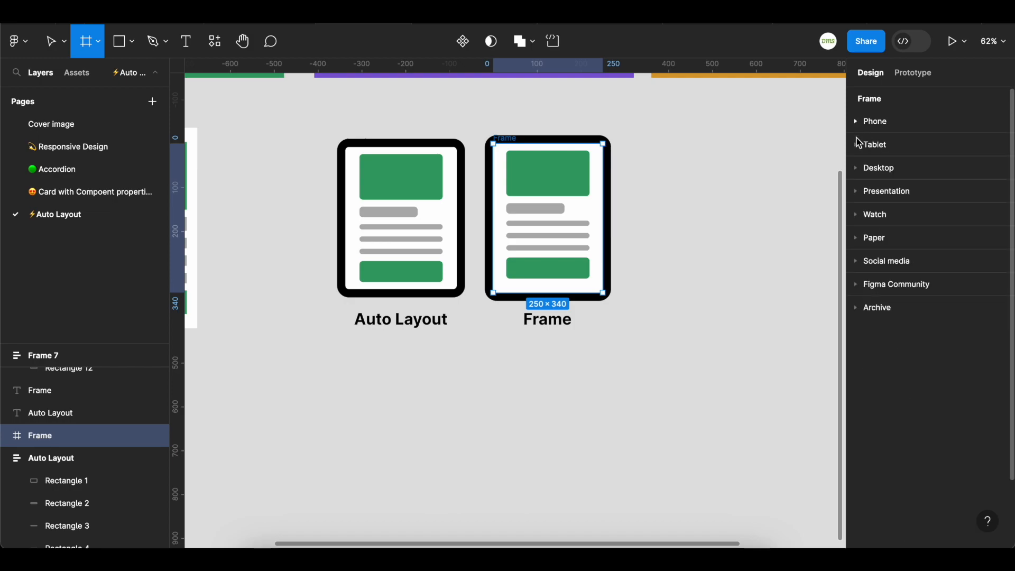
left_click(859, 168)
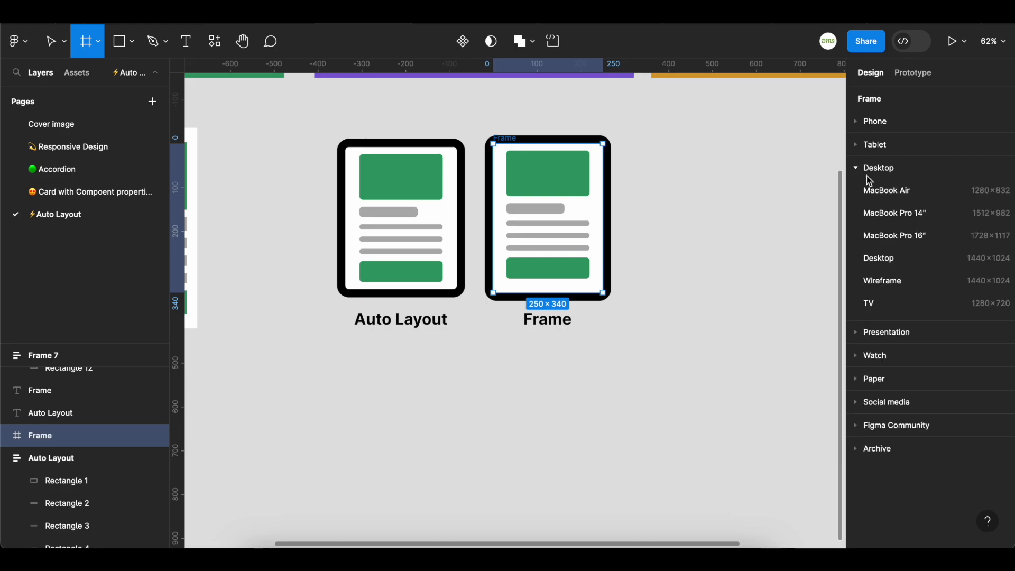
left_click(893, 192)
left_click_drag(645, 262, 415, 431)
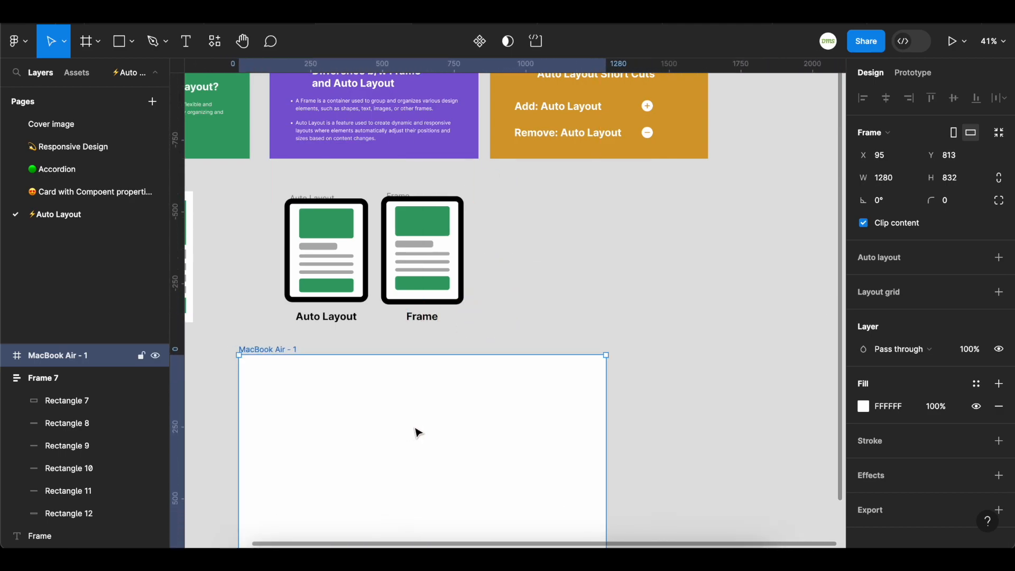
scroll(626, 393, "down", 3)
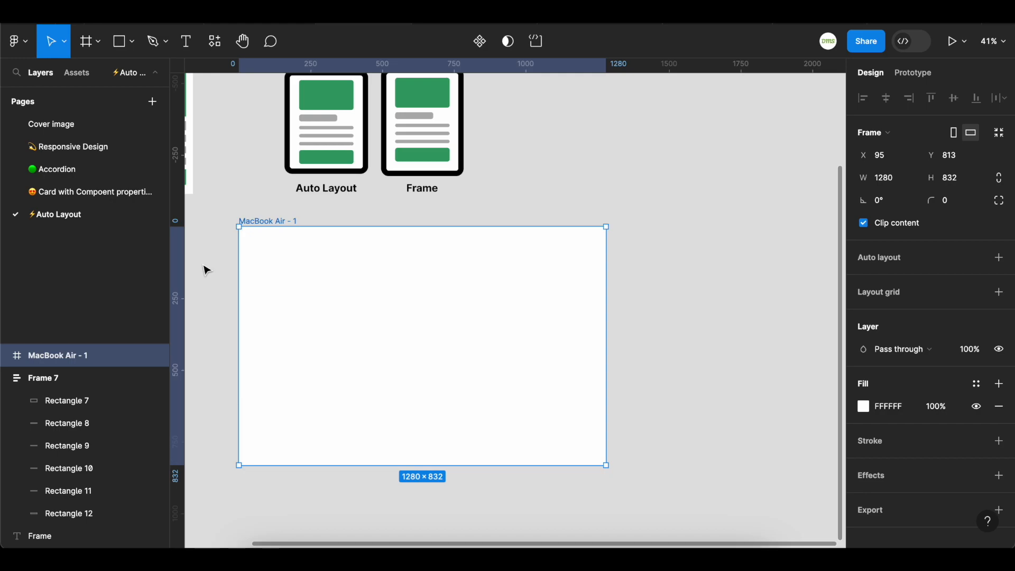
scroll(206, 270, "up", 1)
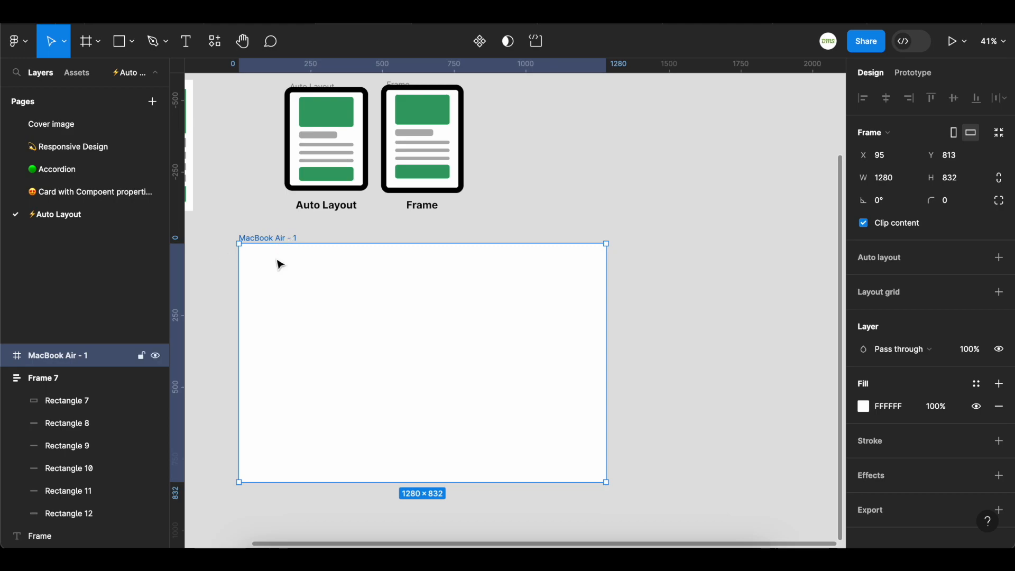
Apply and undo auto layout on the MacBook Air frame and delete the frame
key("shift+a")
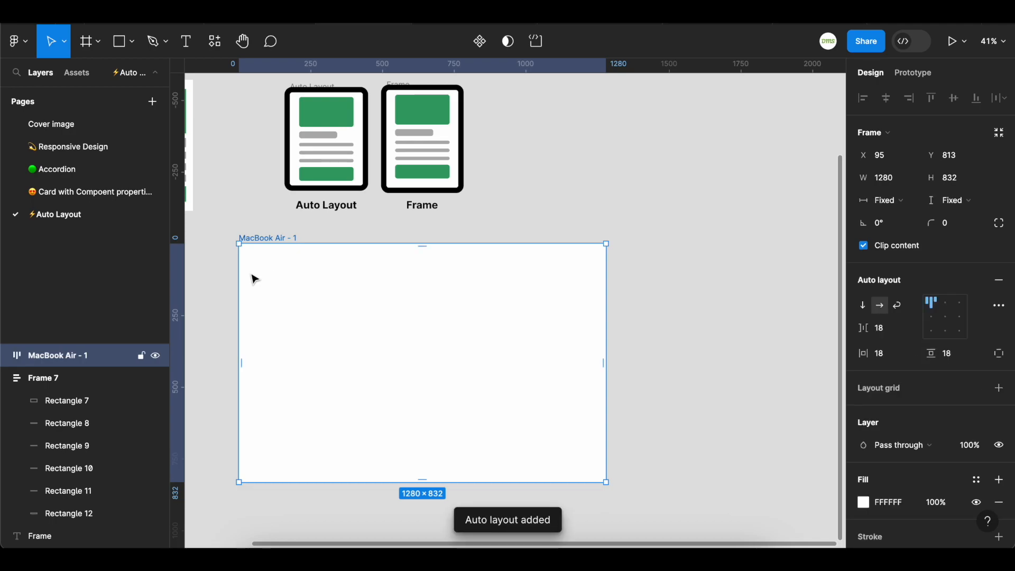
key("super+z")
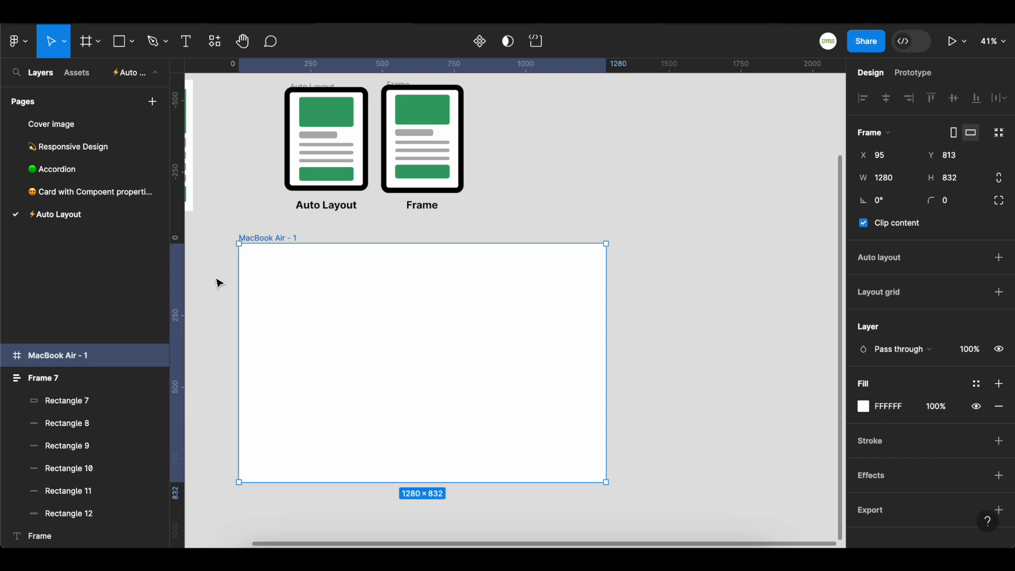
scroll(220, 283, "up", 2)
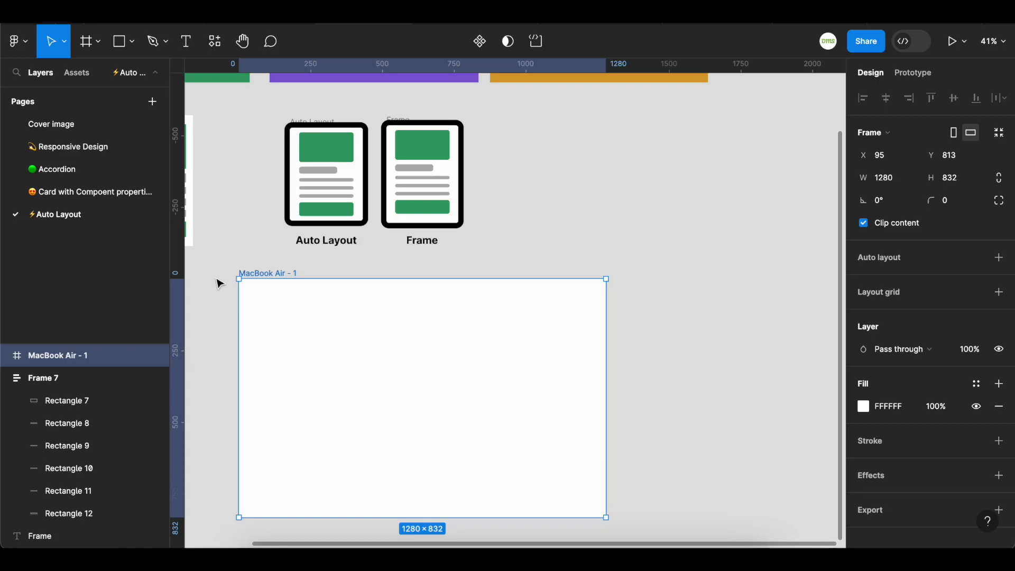
key("Delete")
Delete the bottom green bar from the Auto Layout example card
scroll(217, 281, "up", 5)
scroll(296, 278, "up", 1)
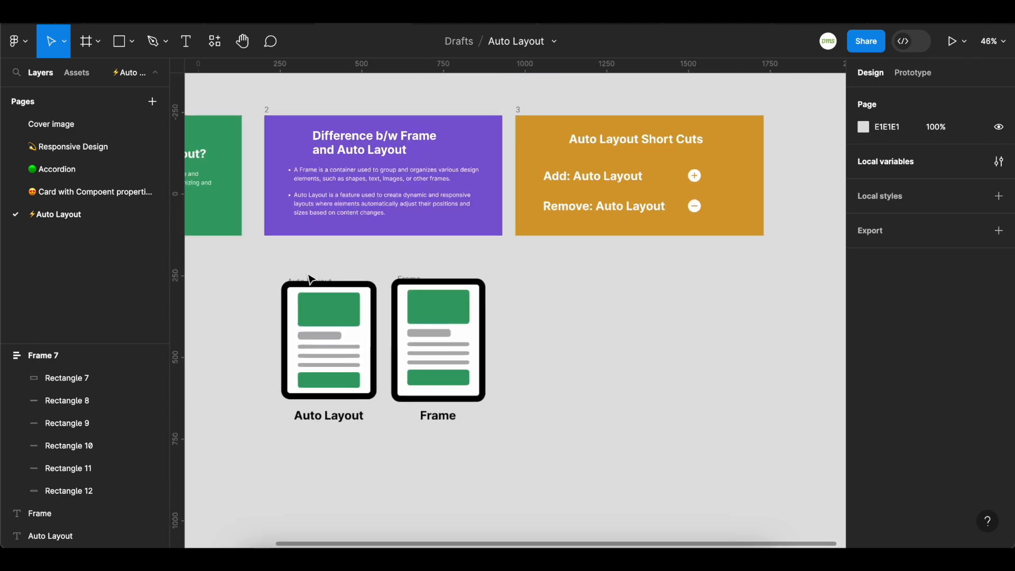
scroll(311, 280, "up", 1)
scroll(297, 277, "down", 1)
left_click(293, 248)
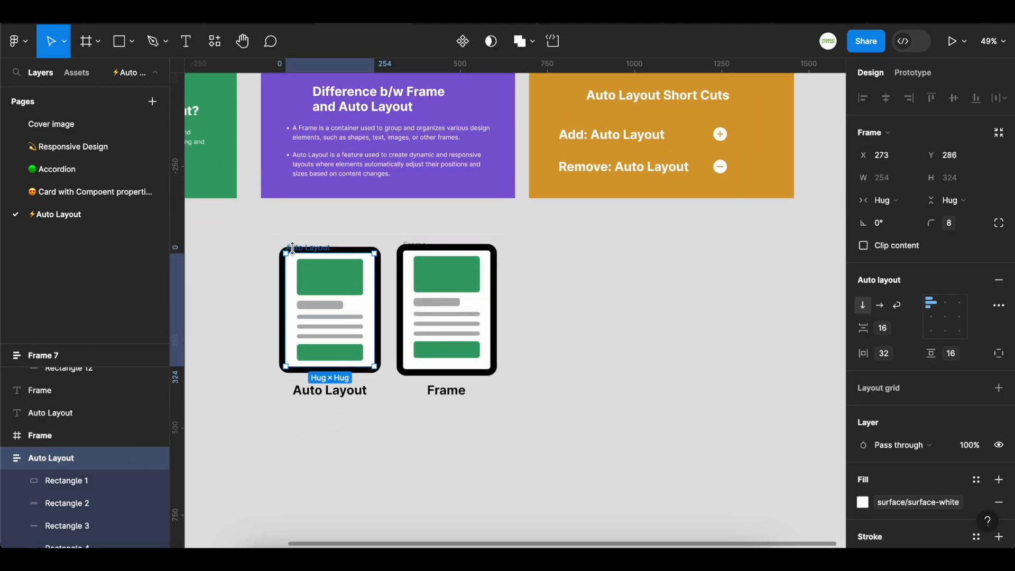
scroll(265, 286, "up", 2)
scroll(399, 448, "up", 2)
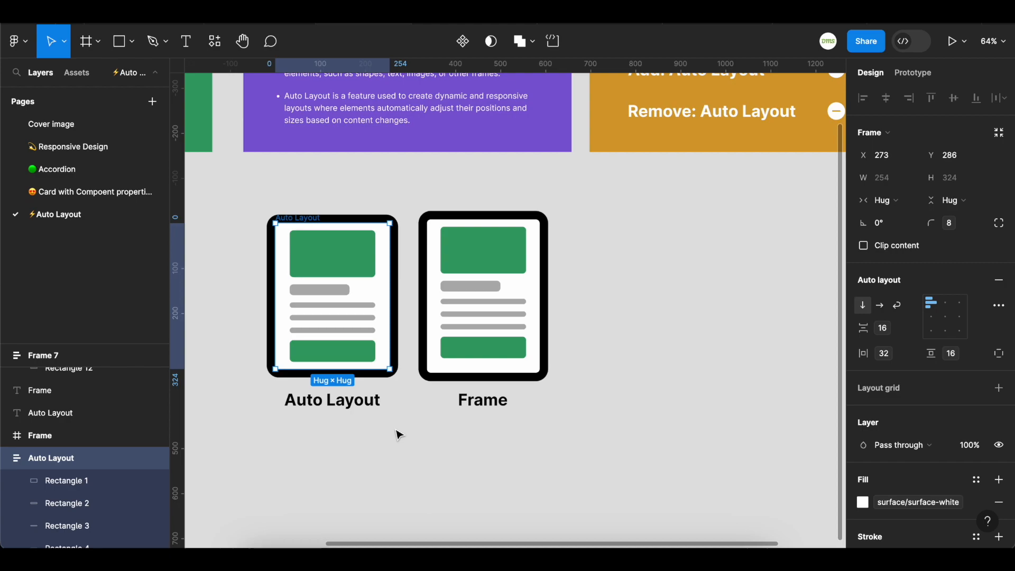
left_click(340, 359)
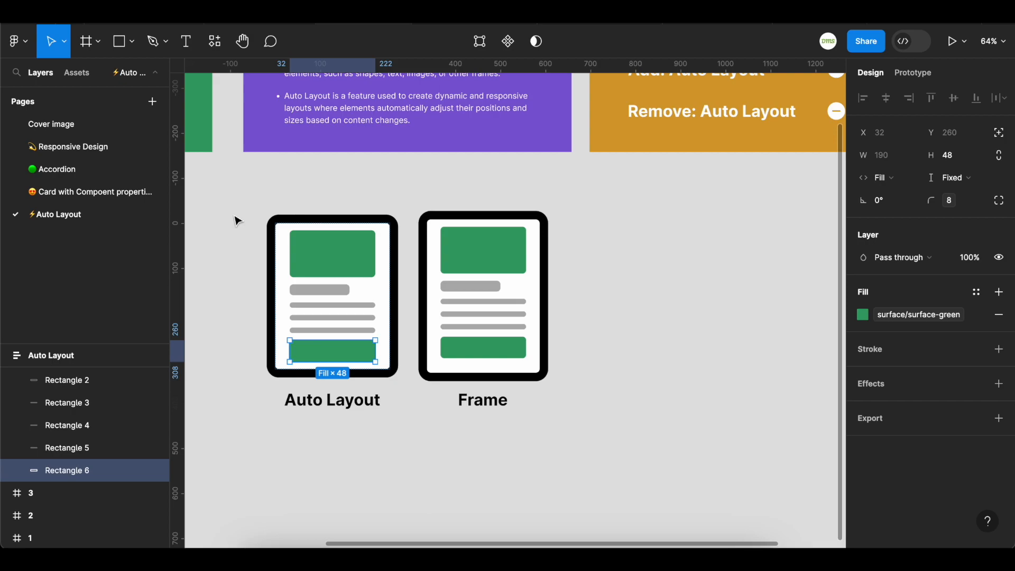
key("Delete")
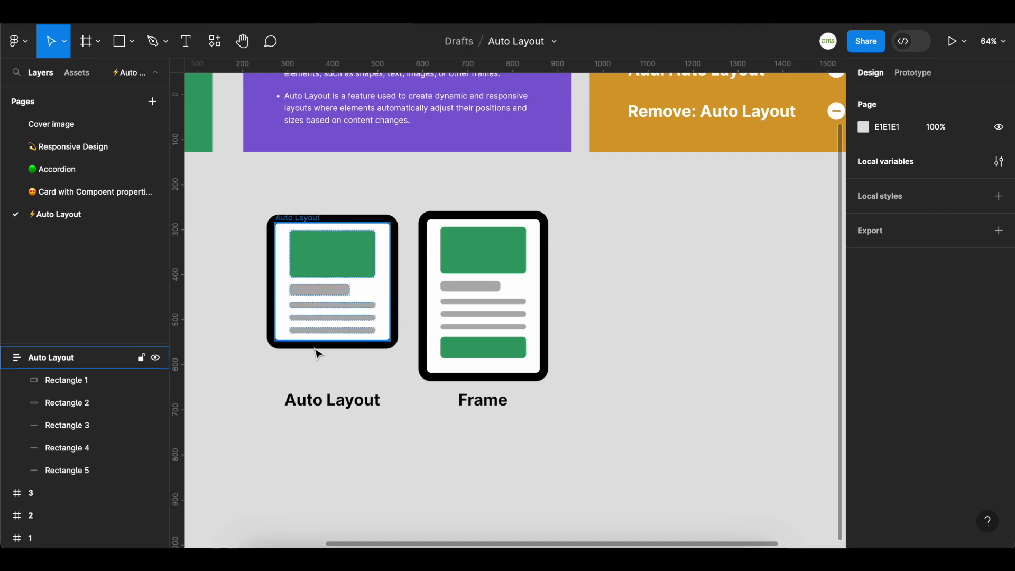
Delete the bottom green bar from the Frame example card
left_click(449, 224)
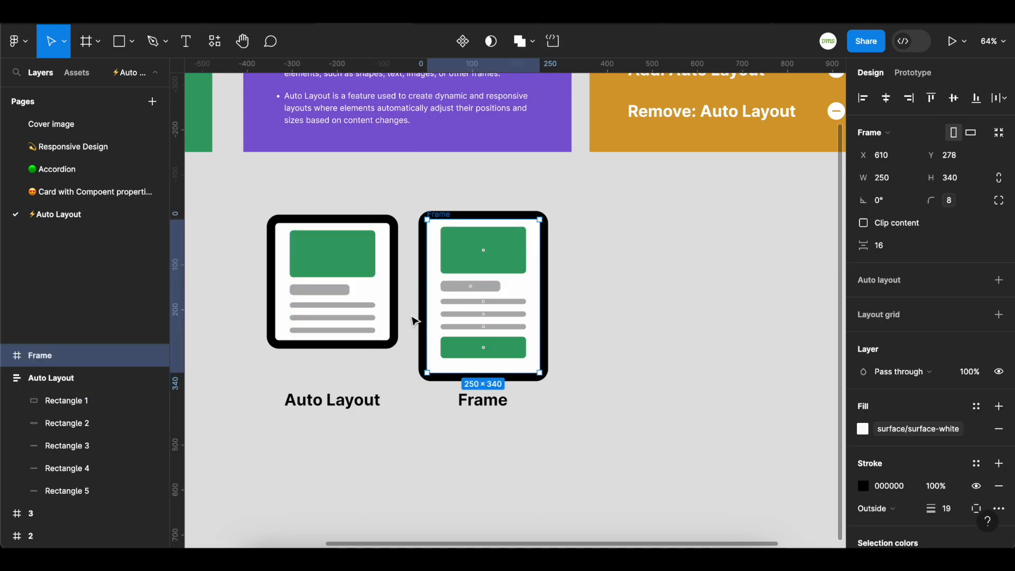
left_click(604, 303)
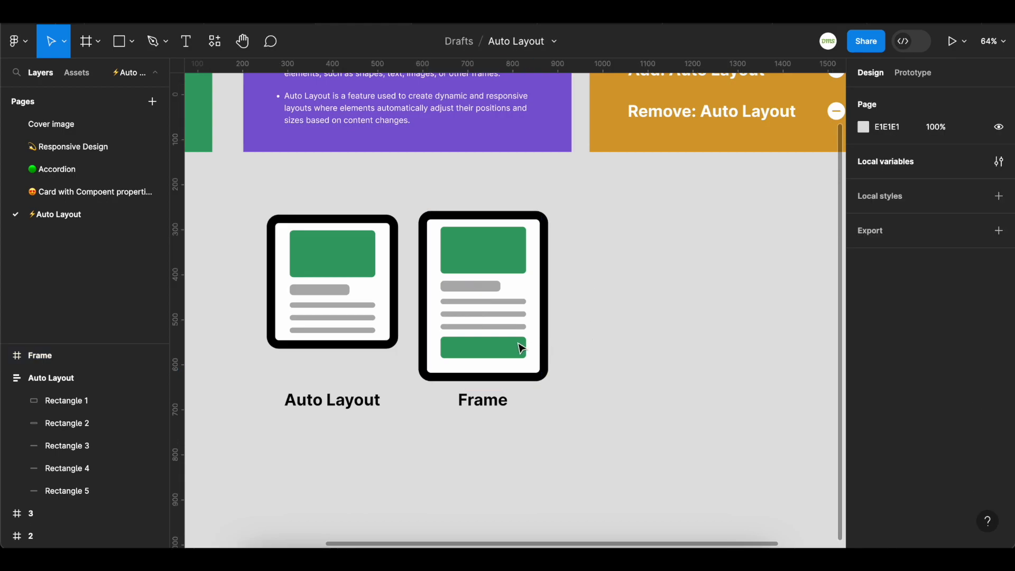
left_click(510, 348)
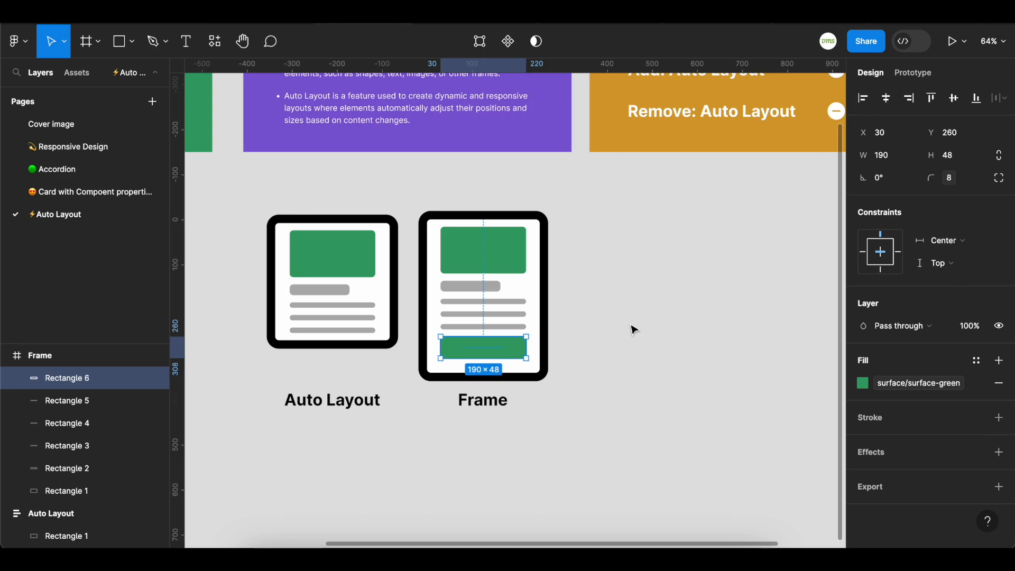
key("Delete")
left_click(446, 222)
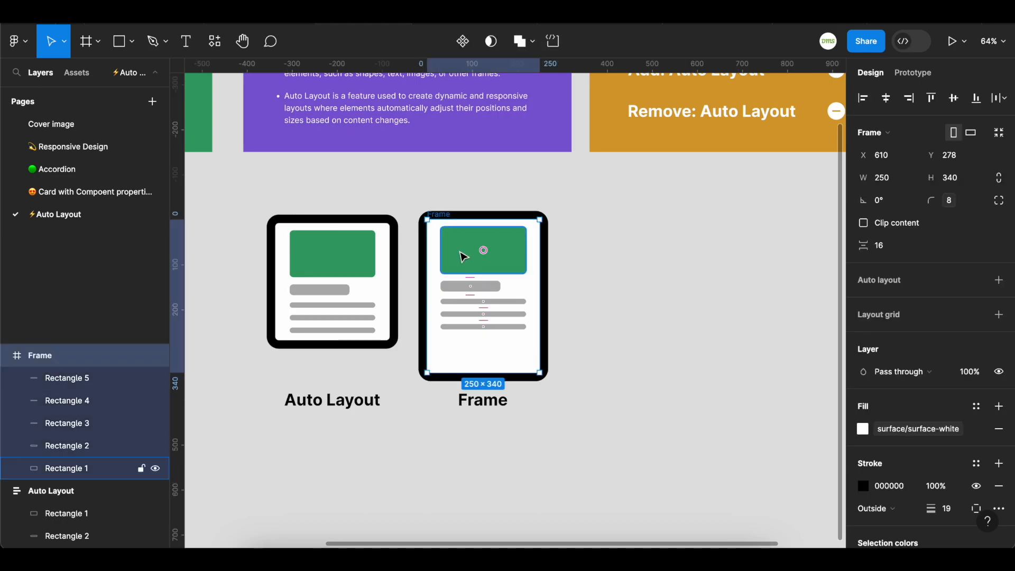
Shorten the Frame example card so it fits its remaining contents
left_click_drag(486, 371, 481, 341)
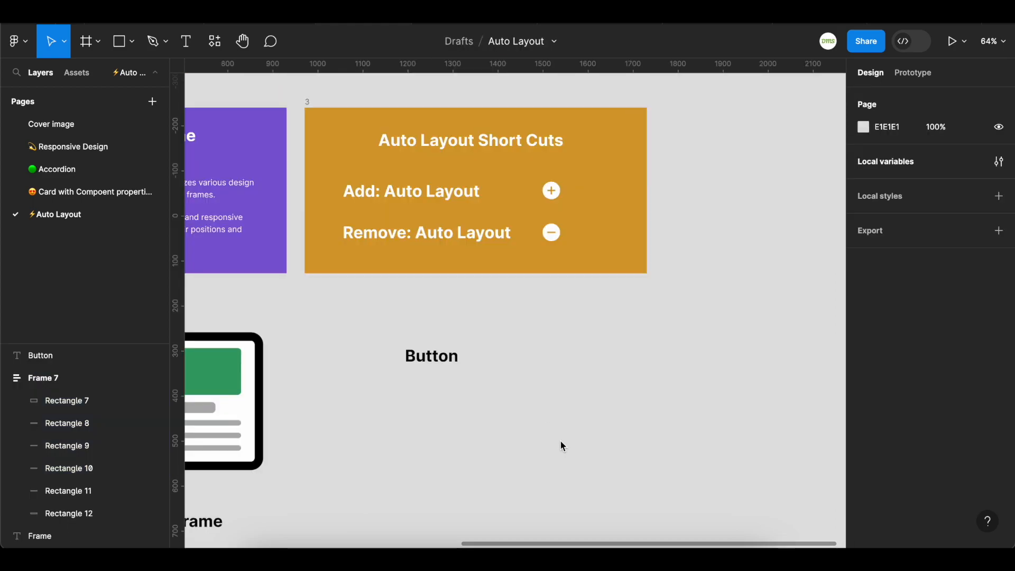
Select the Button text and add auto layout to wrap it in a frame
left_click_drag(371, 314, 503, 418)
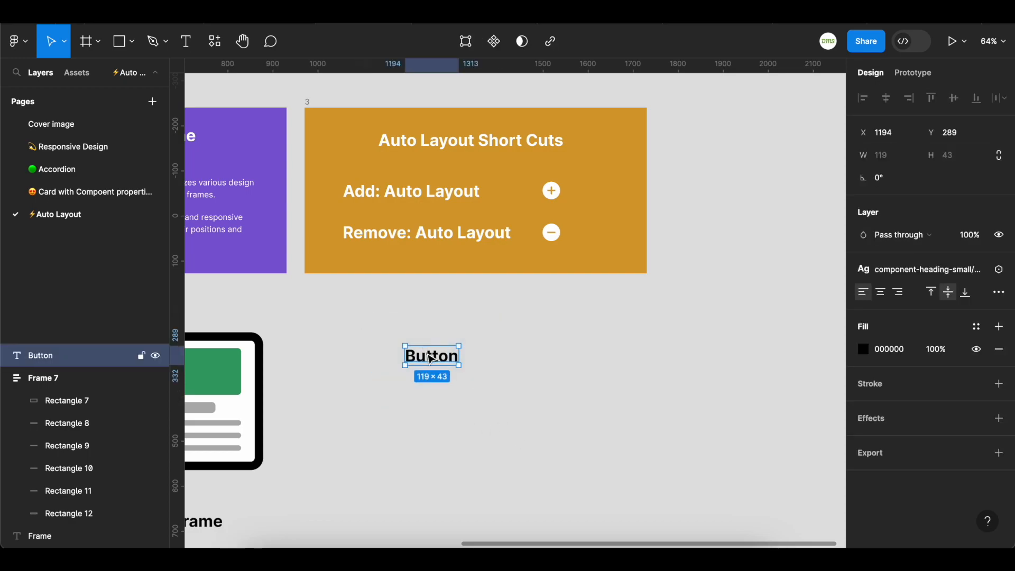
right_click(430, 357)
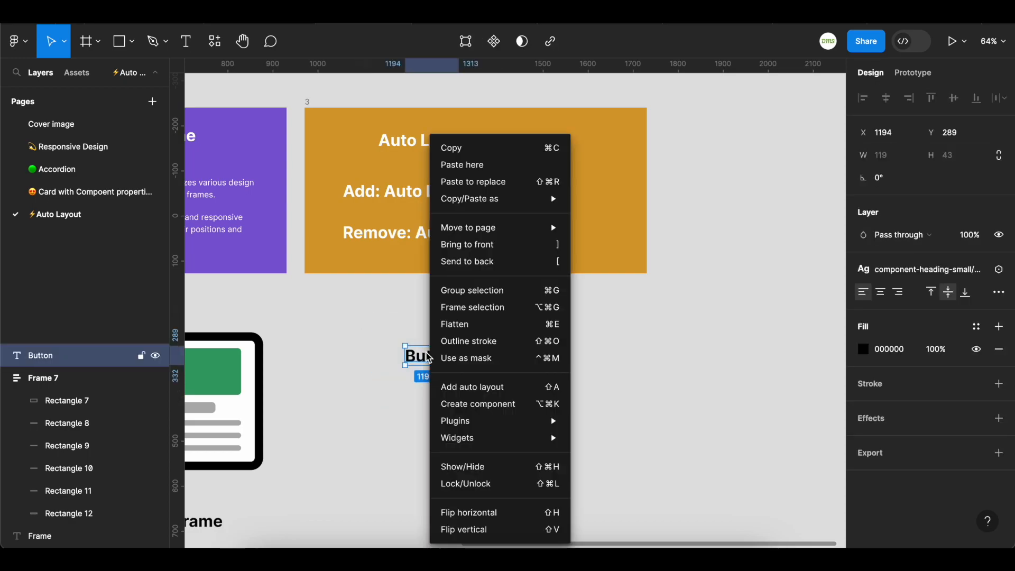
left_click(482, 394)
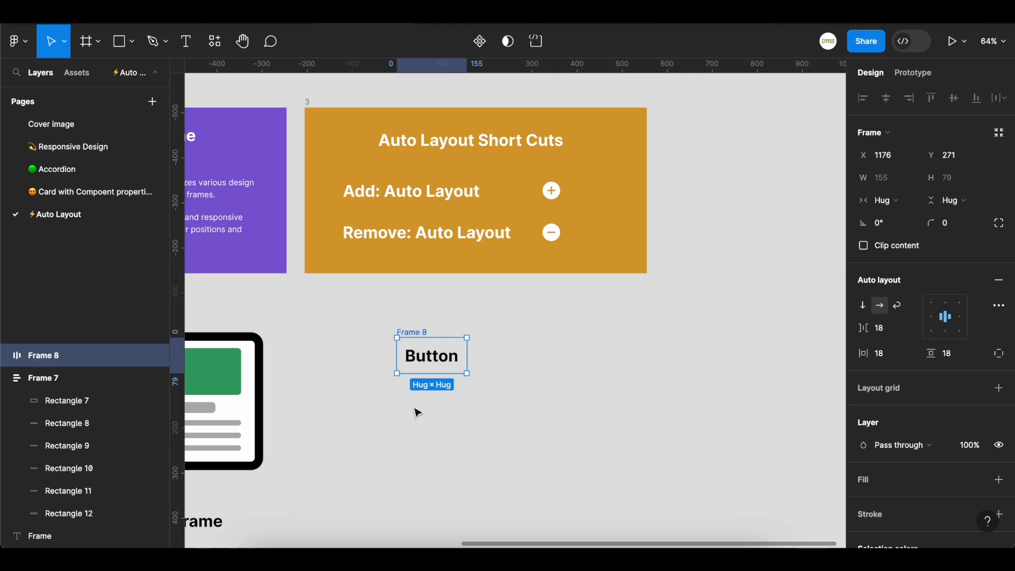
Remove auto layout from the Button frame
right_click(423, 347)
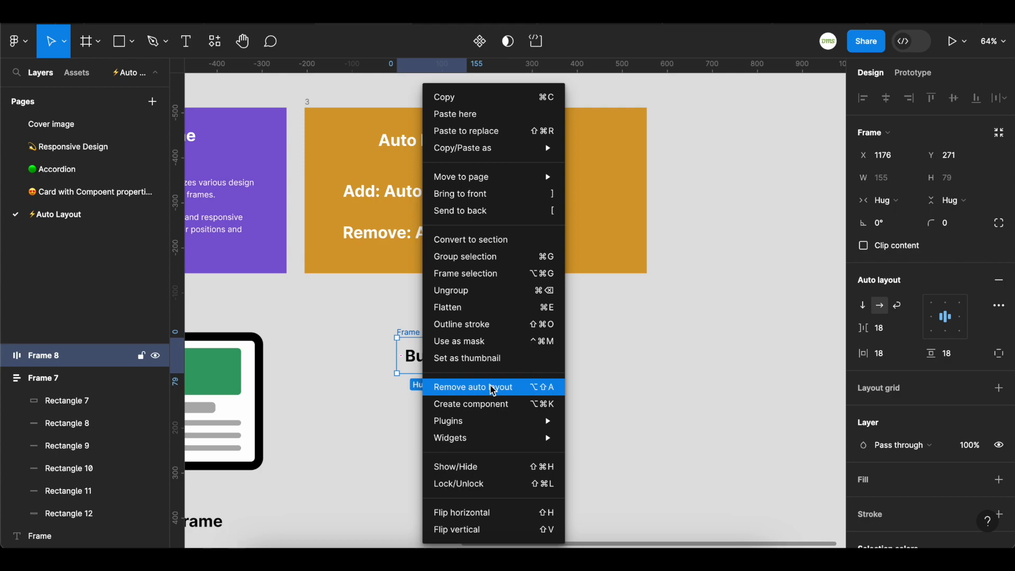
left_click(459, 389)
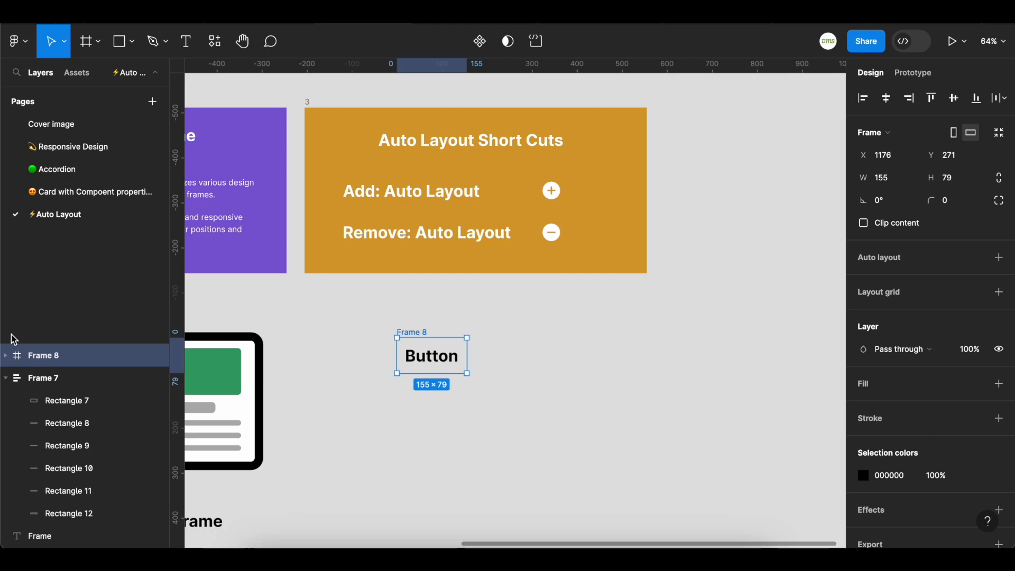
Add auto layout to the Button frame again and remove it using the keyboard shortcuts
key("shift+a")
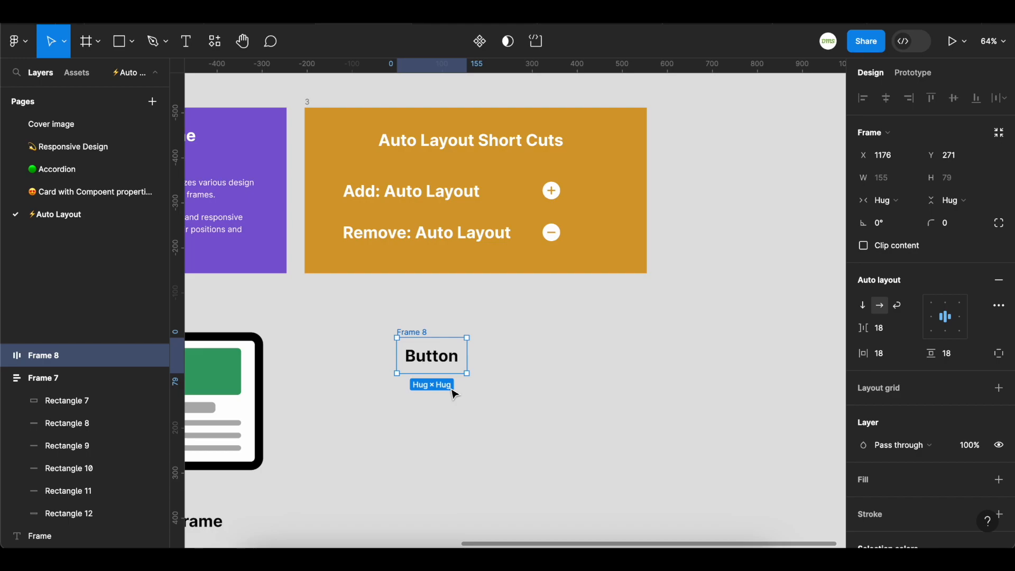
key("shift+alt+a")
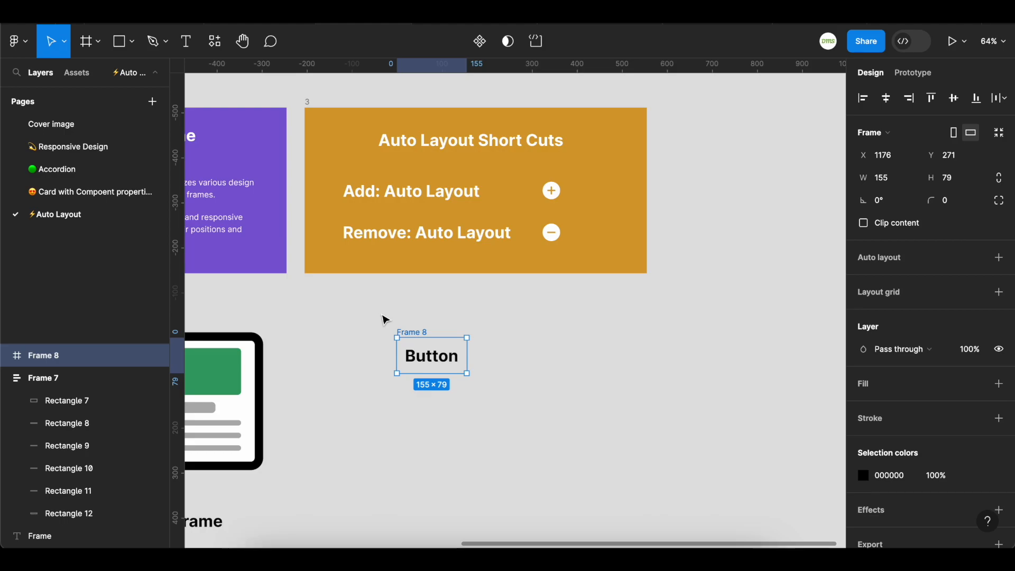
key("ctrl+backslash")
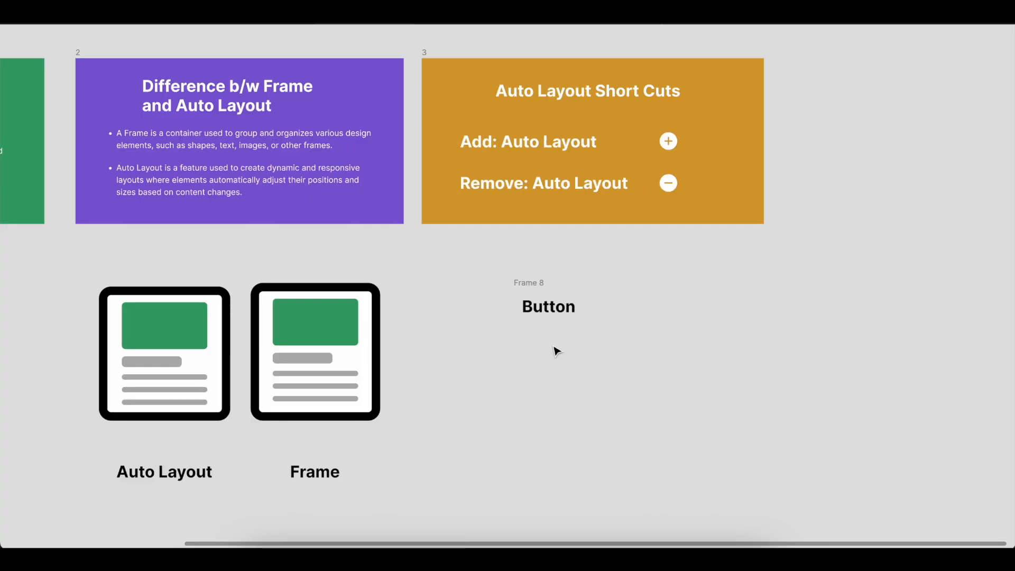